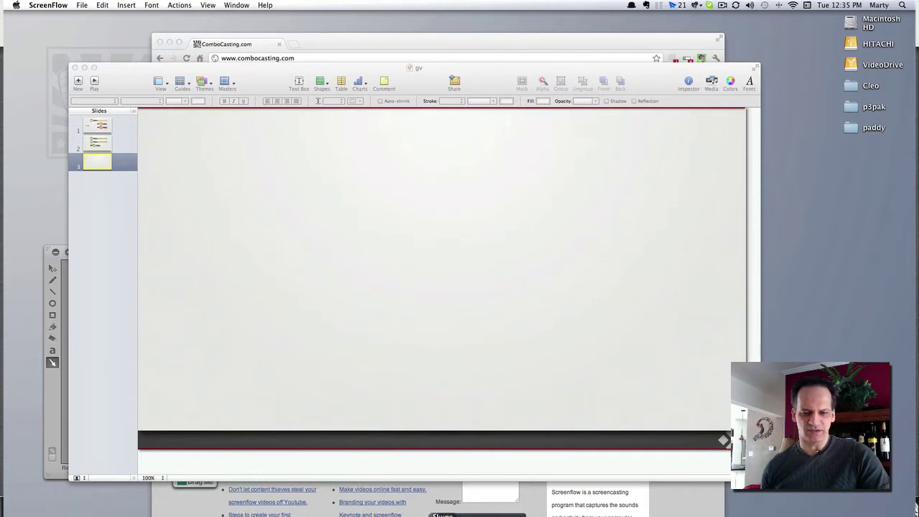
# Step: Switch to Skitch and capture a screen snap of the blank Keynote slide area
pyautogui.press('super+Tab')
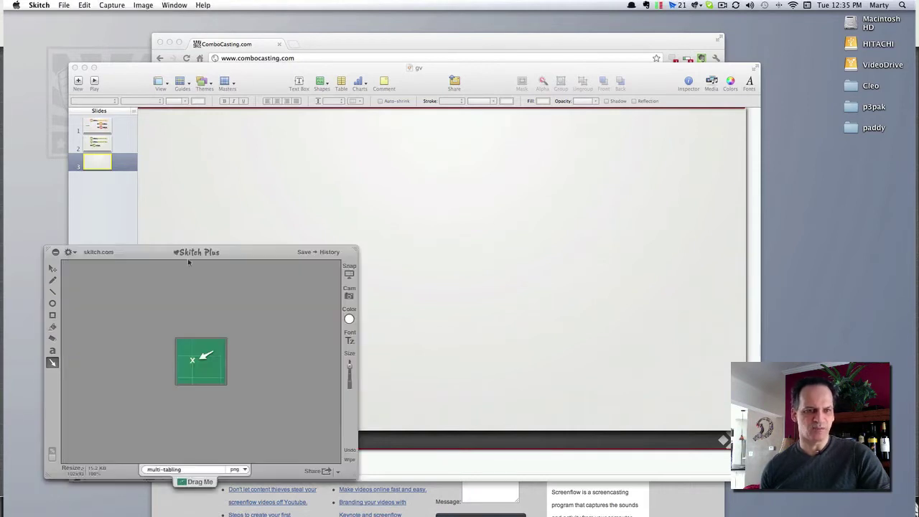
pyautogui.click(349, 274)
pyautogui.moveTo(137, 110); pyautogui.dragTo(757, 433)
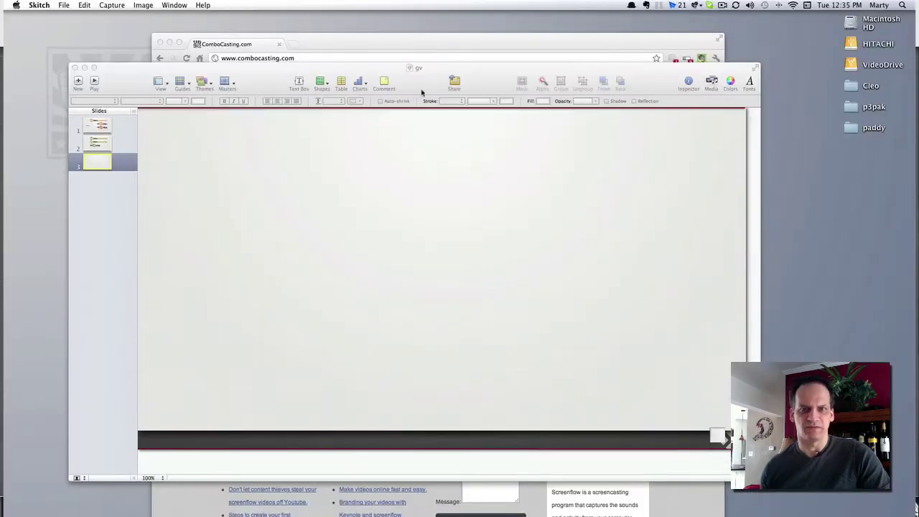
pyautogui.moveTo(340, 179); pyautogui.dragTo(486, 103)
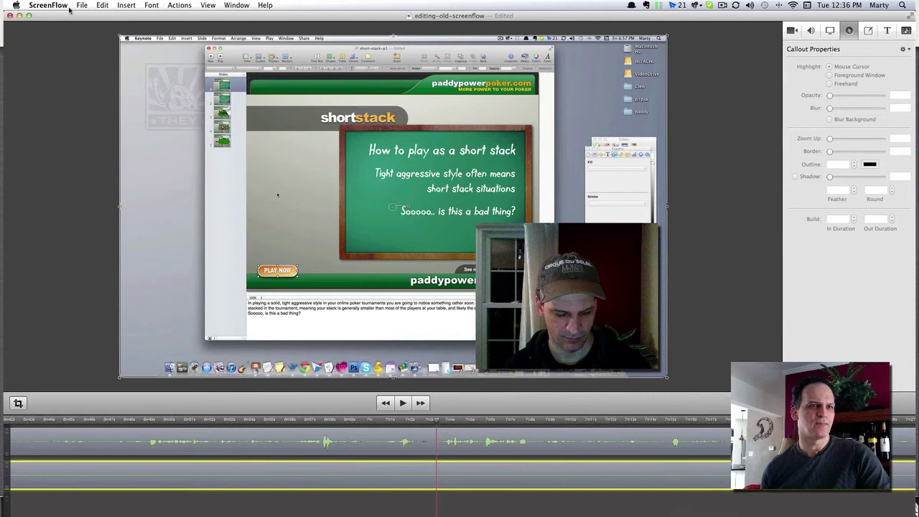
# Step: Create a new empty ScreenFlow document, minimize the old editing-old-screenflow project, and reposition the Untitled window to fill the screen
pyautogui.click(81, 6)
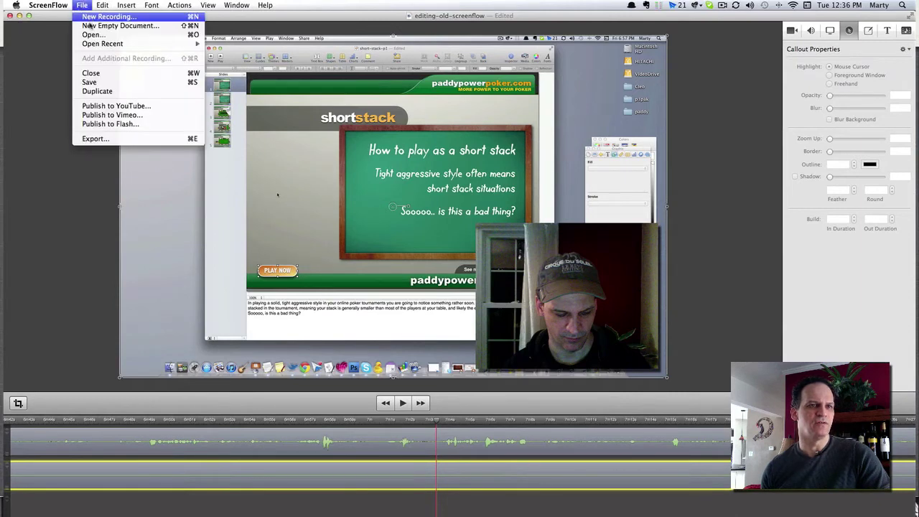
pyautogui.click(88, 26)
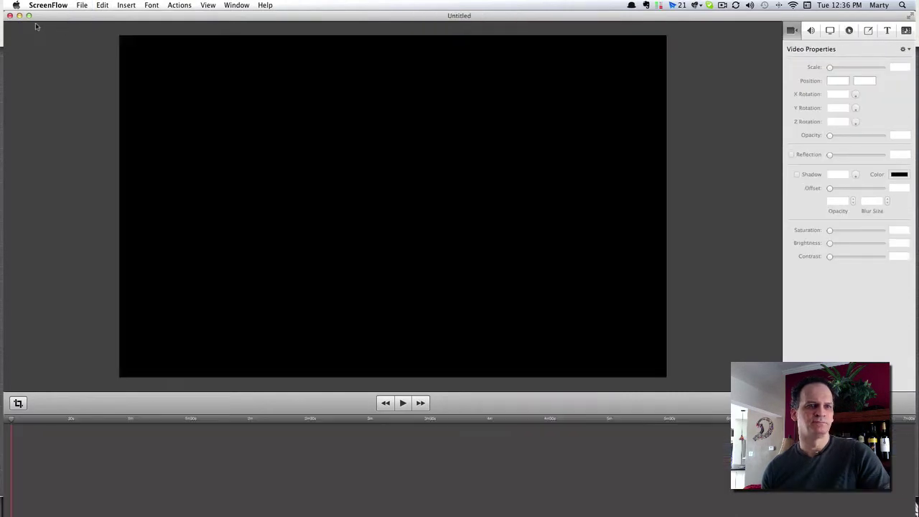
pyautogui.moveTo(37, 19); pyautogui.dragTo(69, 49)
pyautogui.click(44, 20)
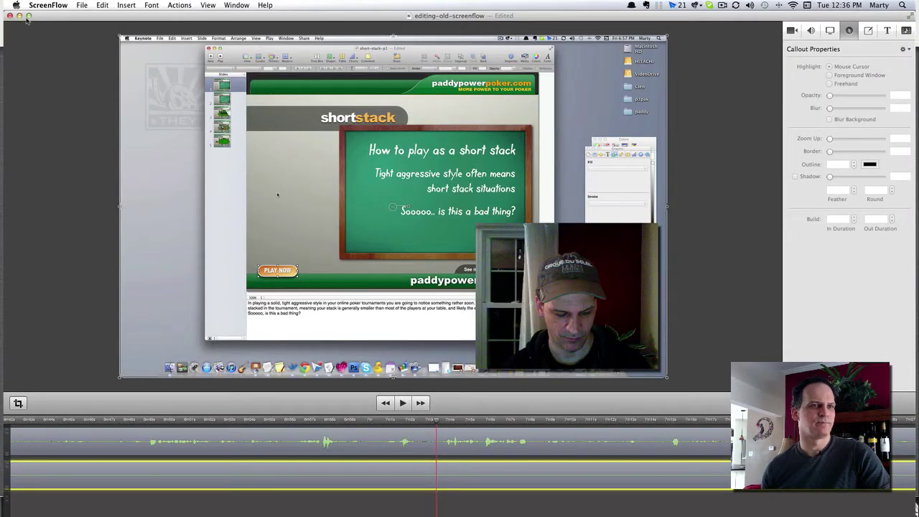
pyautogui.click(19, 15)
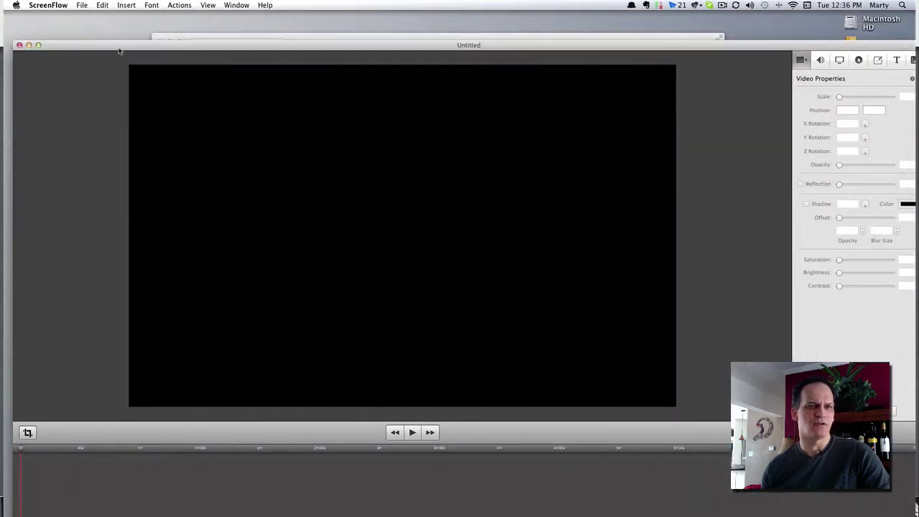
pyautogui.moveTo(120, 52); pyautogui.dragTo(110, 24)
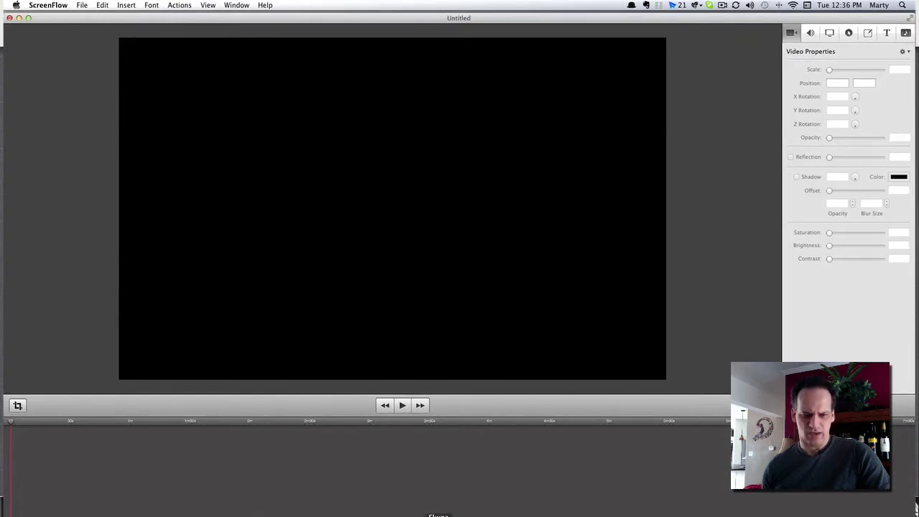
# Step: Import the gv.png capture from Skitch into the document's media library and place it on the timeline as a long background clip
pyautogui.click(468, 511)
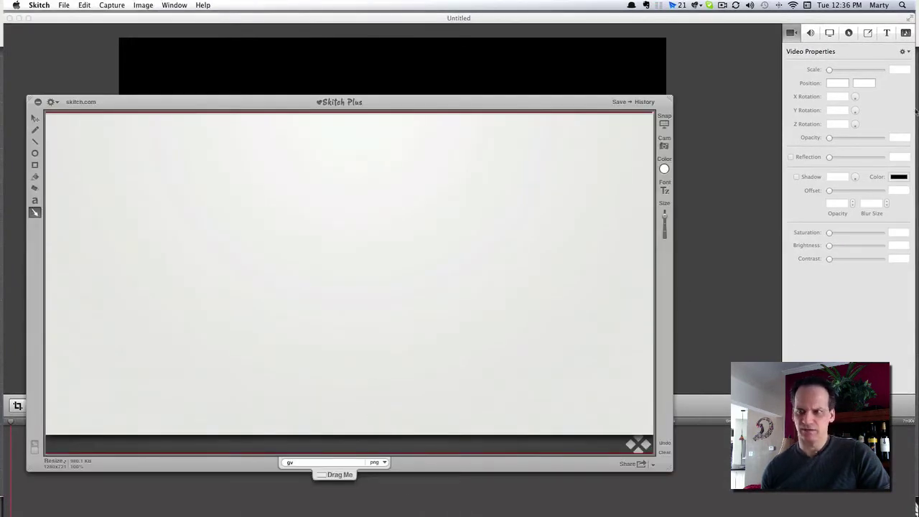
pyautogui.click(906, 36)
pyautogui.click(906, 35)
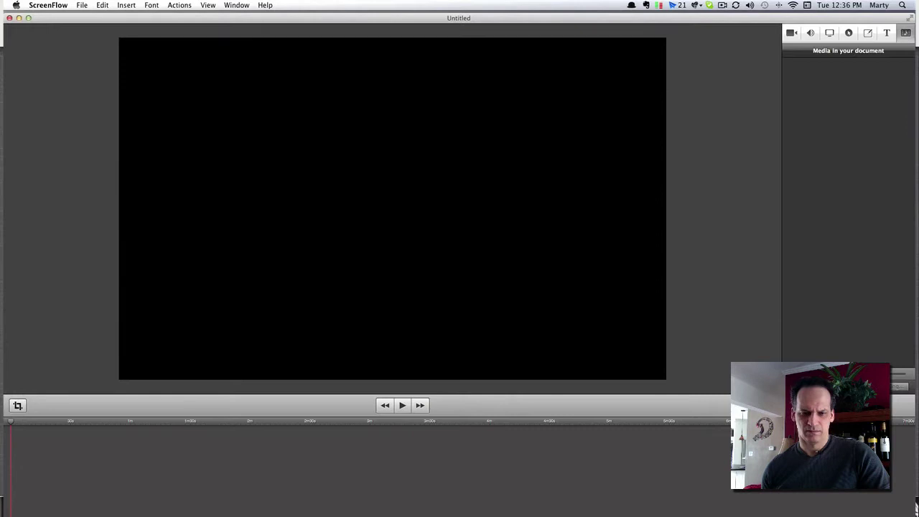
pyautogui.click(464, 511)
pyautogui.moveTo(341, 476); pyautogui.dragTo(837, 288)
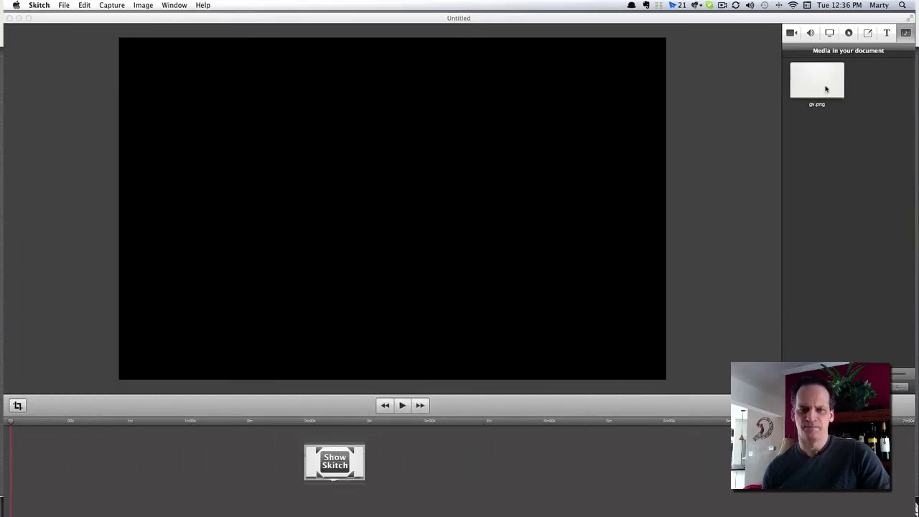
pyautogui.moveTo(825, 88); pyautogui.dragTo(306, 481)
pyautogui.moveTo(210, 425); pyautogui.dragTo(228, 427)
# Step: Crop the canvas to 1280 x 720 so it fits the gv.png background
pyautogui.click(17, 405)
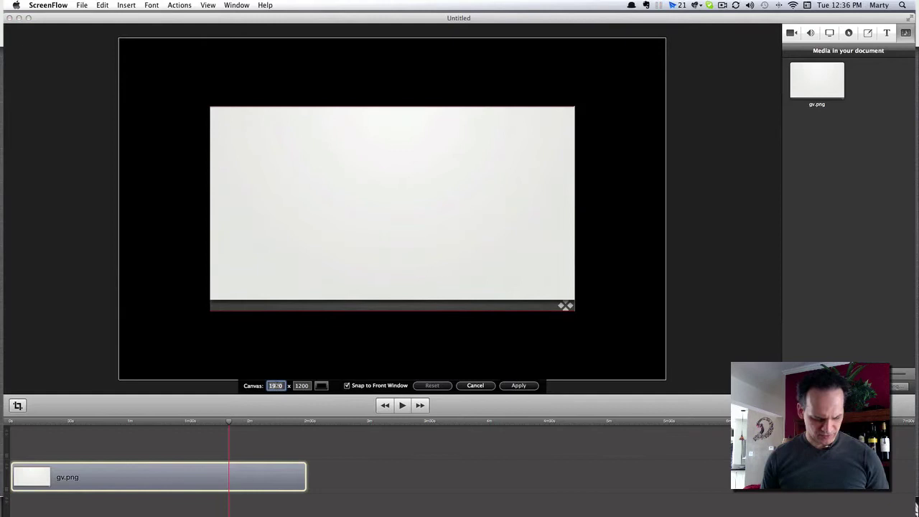
pyautogui.write('1280')
pyautogui.press('Tab')
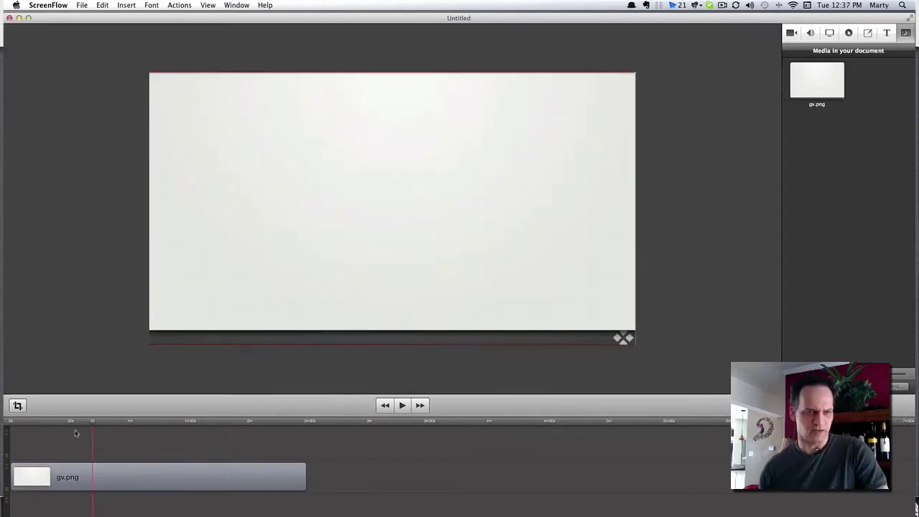
pyautogui.moveTo(77, 433); pyautogui.dragTo(176, 440)
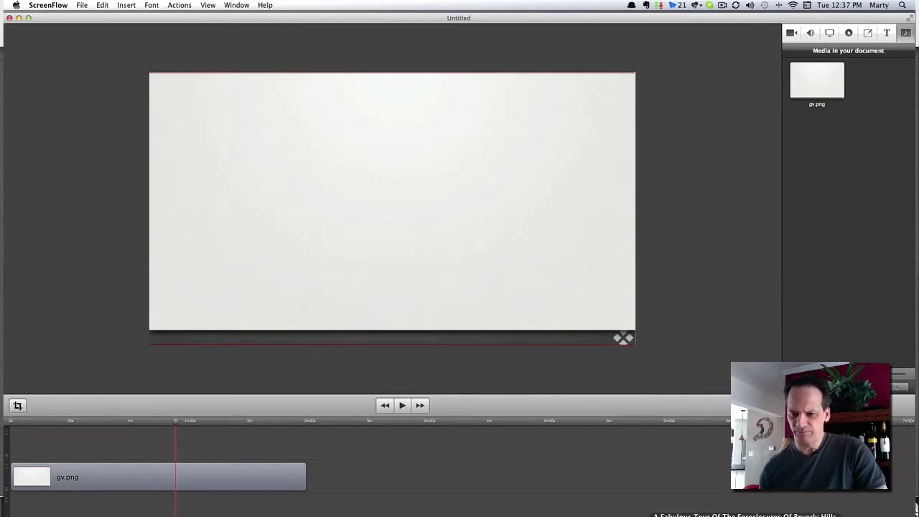
# Step: Capture the ComboCasting.com home page content from Chrome with Skitch and add the snap to the ScreenFlow media library
pyautogui.click(341, 516)
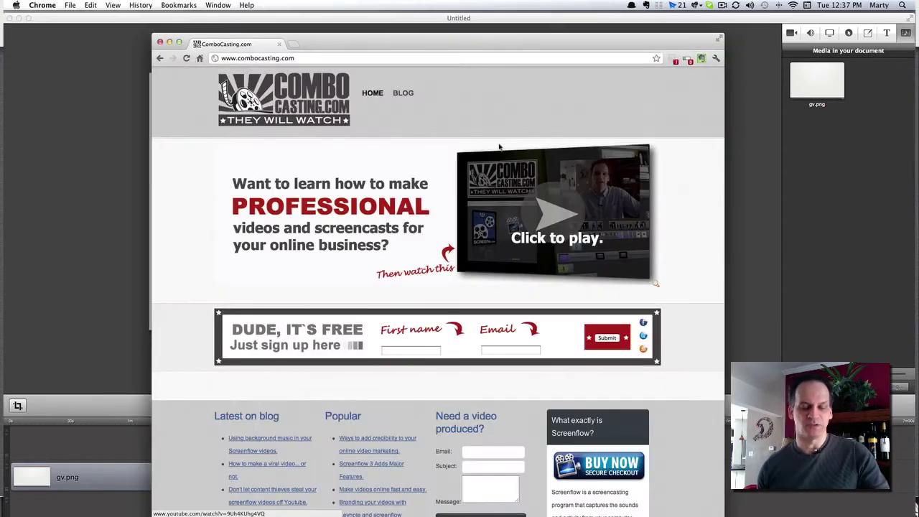
pyautogui.press('super+Tab')
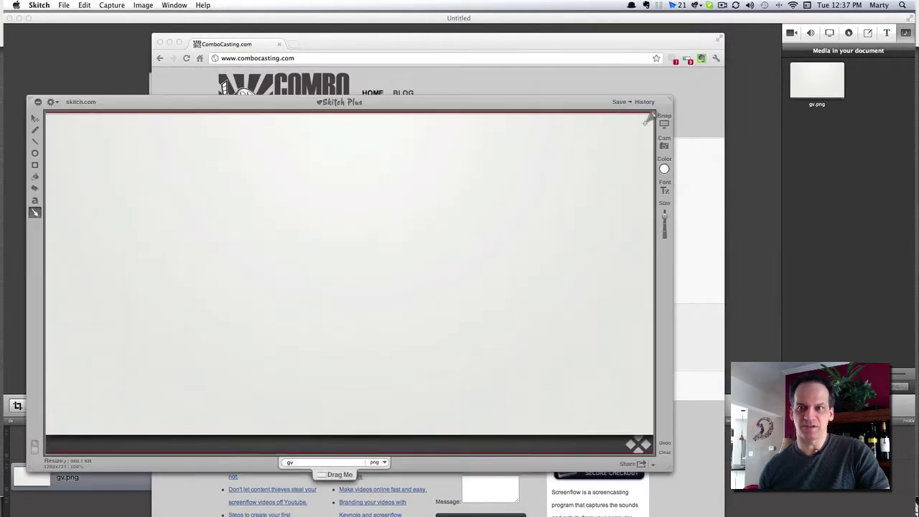
pyautogui.click(664, 123)
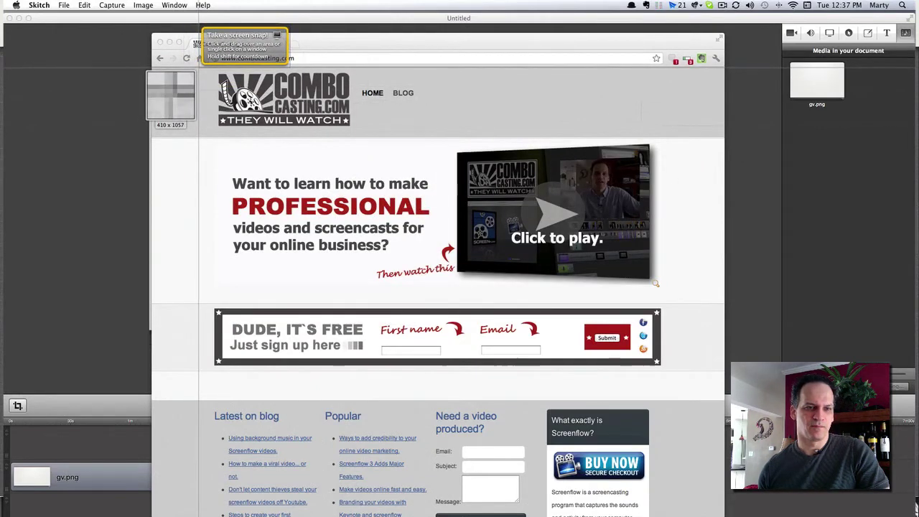
pyautogui.moveTo(199, 66); pyautogui.dragTo(672, 505)
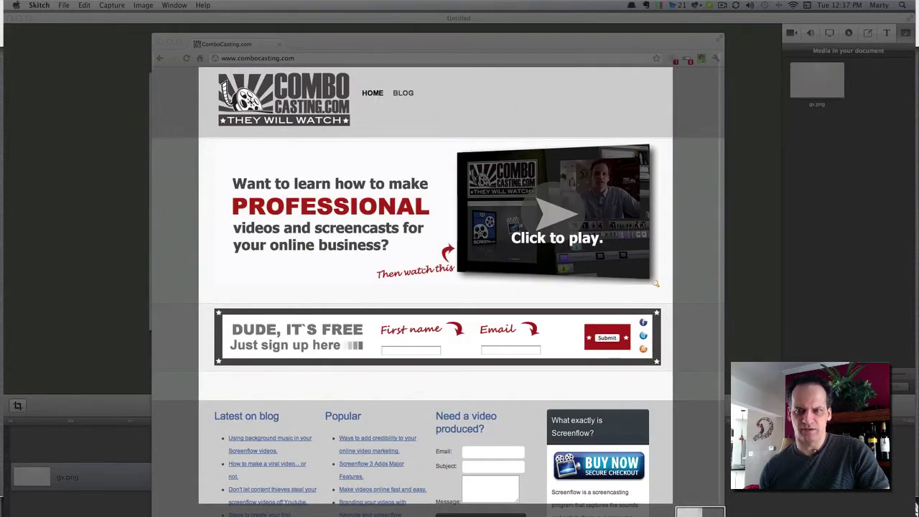
pyautogui.moveTo(672, 504); pyautogui.dragTo(672, 505)
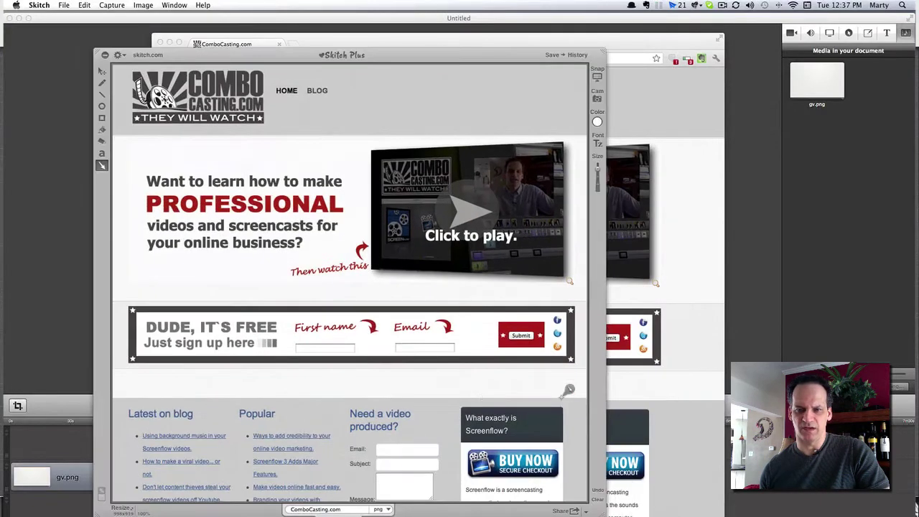
pyautogui.moveTo(348, 513); pyautogui.dragTo(841, 203)
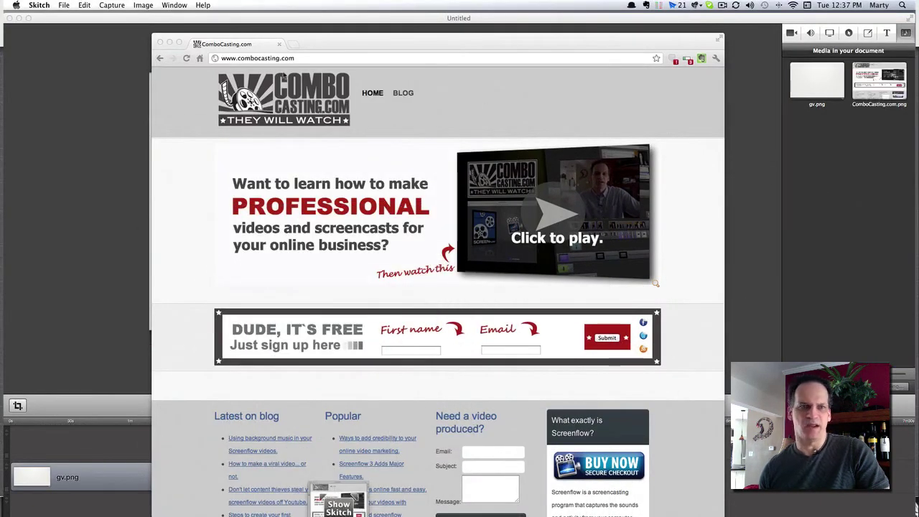
# Step: Minimize Chrome and place ComboCasting.com.png near the timeline's start on the track above gv.png
pyautogui.click(170, 43)
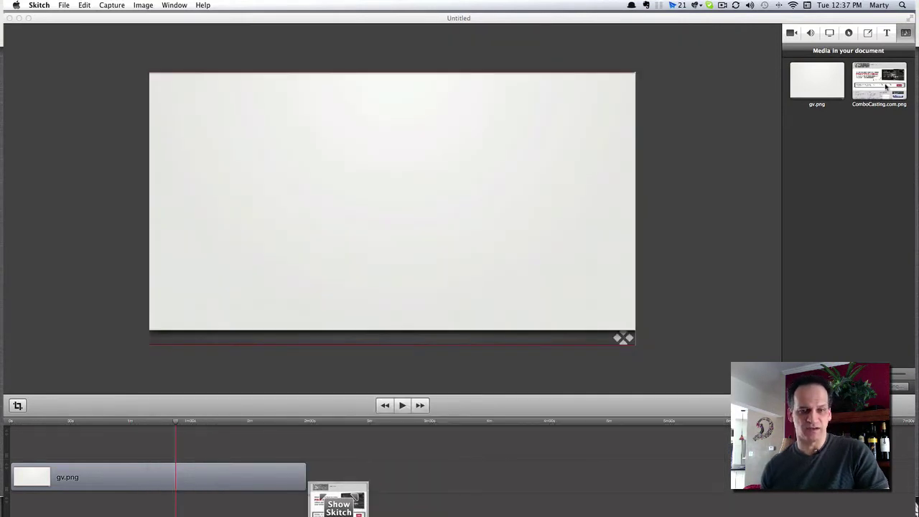
pyautogui.moveTo(887, 86); pyautogui.dragTo(44, 443)
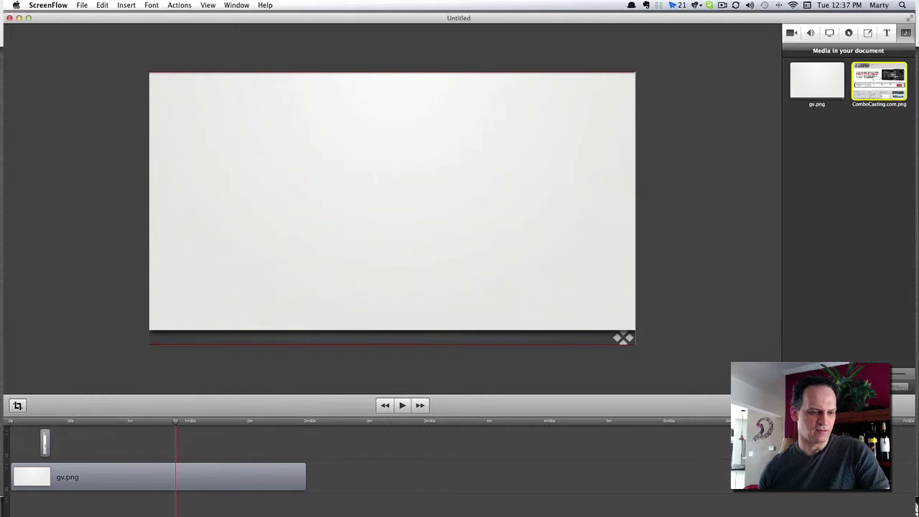
pyautogui.press('super+equal')
pyautogui.press('super+equal')
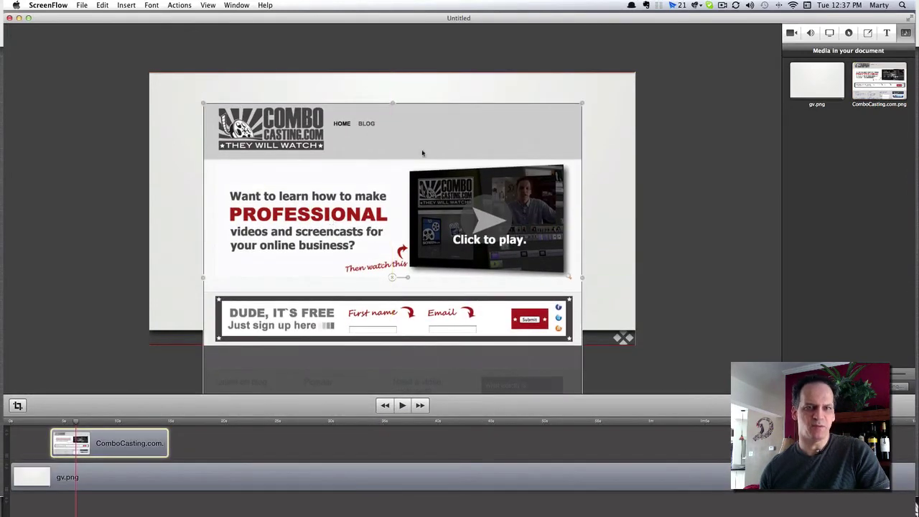
# Step: Add a drop shadow to the ComboCasting.com clip with a 163° angle, 45% opacity and blur size 36
pyautogui.click(791, 33)
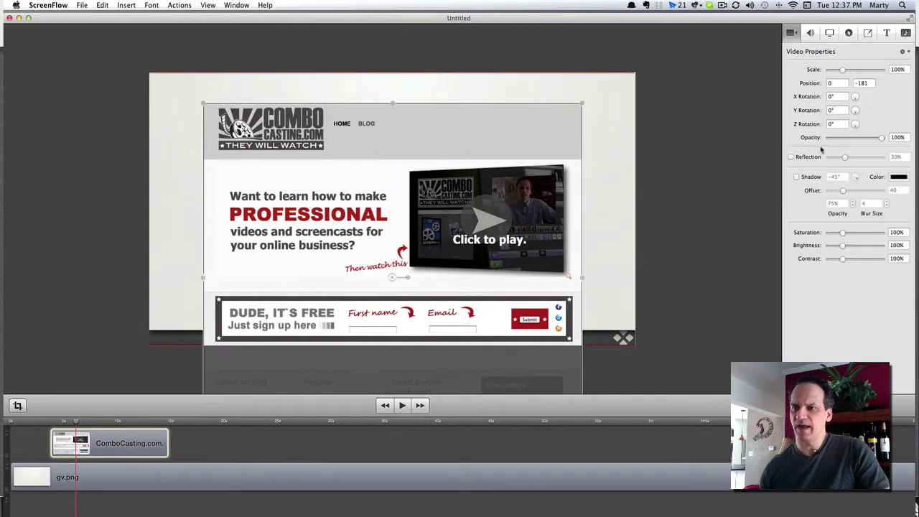
pyautogui.click(796, 177)
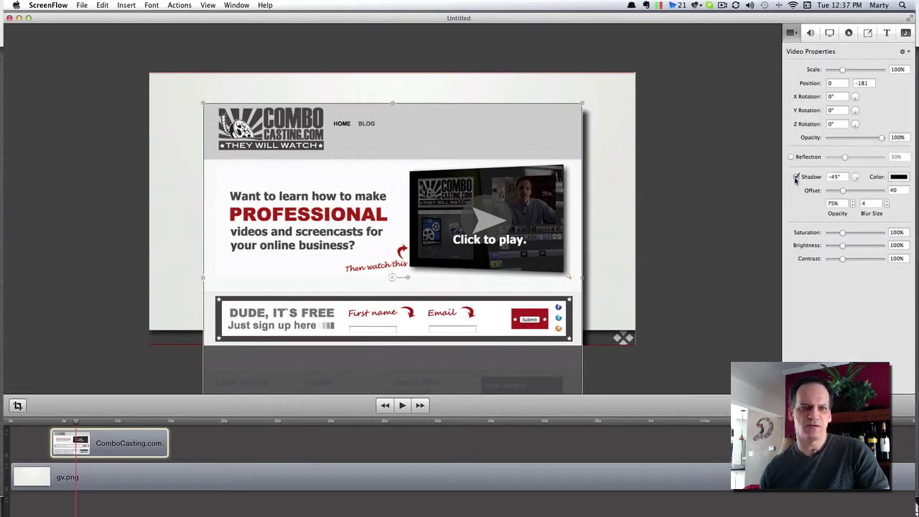
pyautogui.click(683, 165)
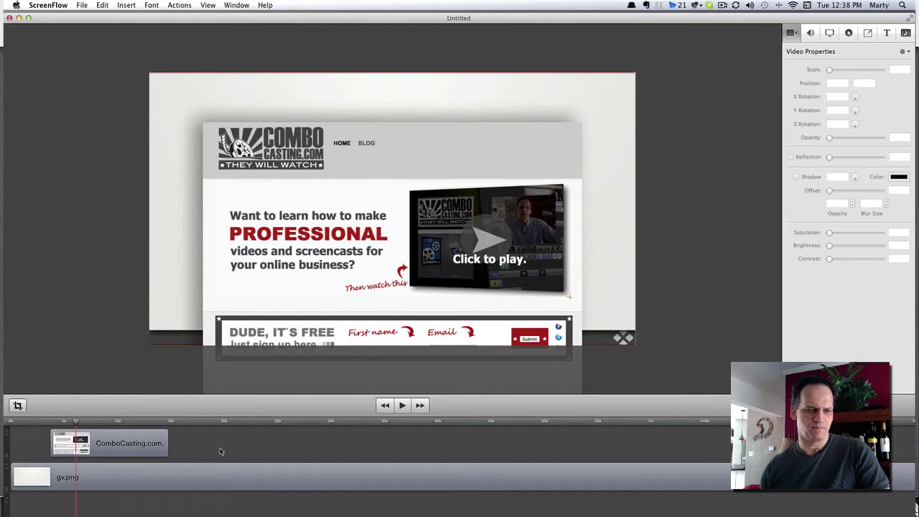
# Step: Tilt the ComboCasting.com clip to X -29°, Y 24°, Z 9° rotation and move it off the canvas to position 553, -867
pyautogui.click(139, 445)
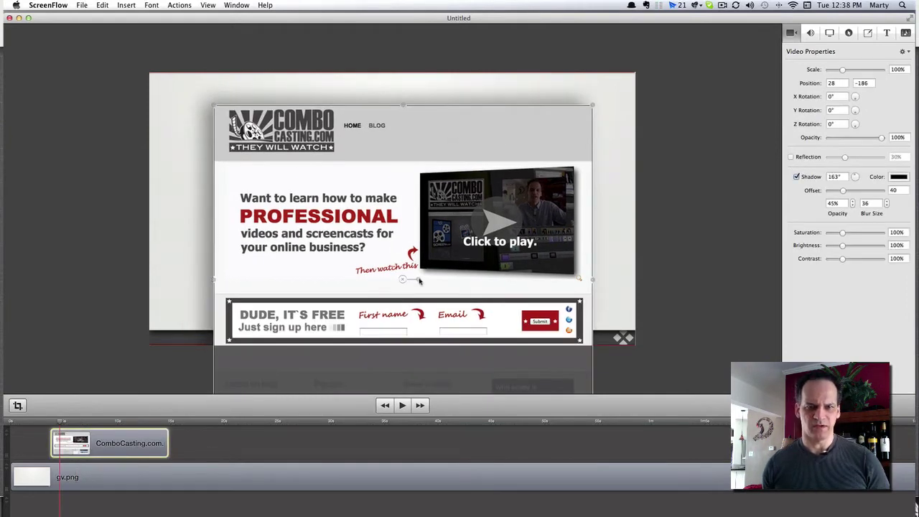
pyautogui.moveTo(421, 280); pyautogui.dragTo(421, 278)
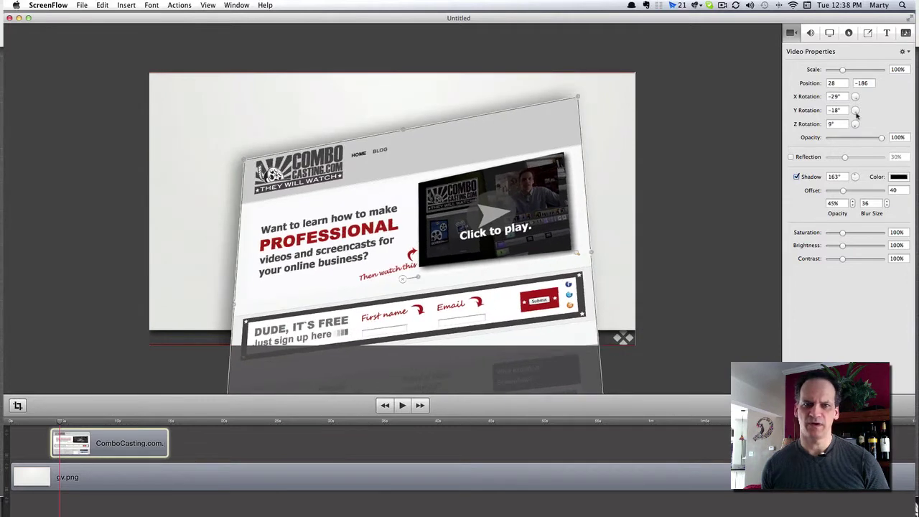
pyautogui.moveTo(858, 115); pyautogui.dragTo(854, 115)
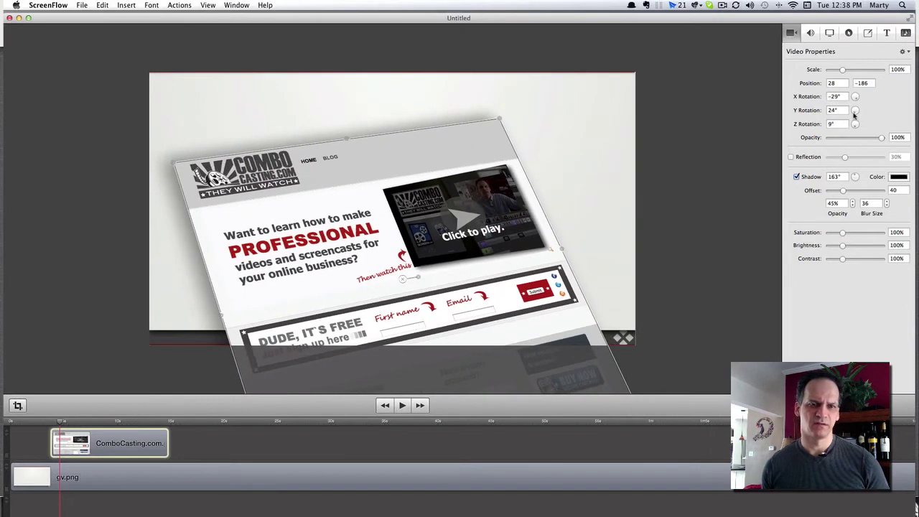
pyautogui.moveTo(465, 242); pyautogui.dragTo(492, 218)
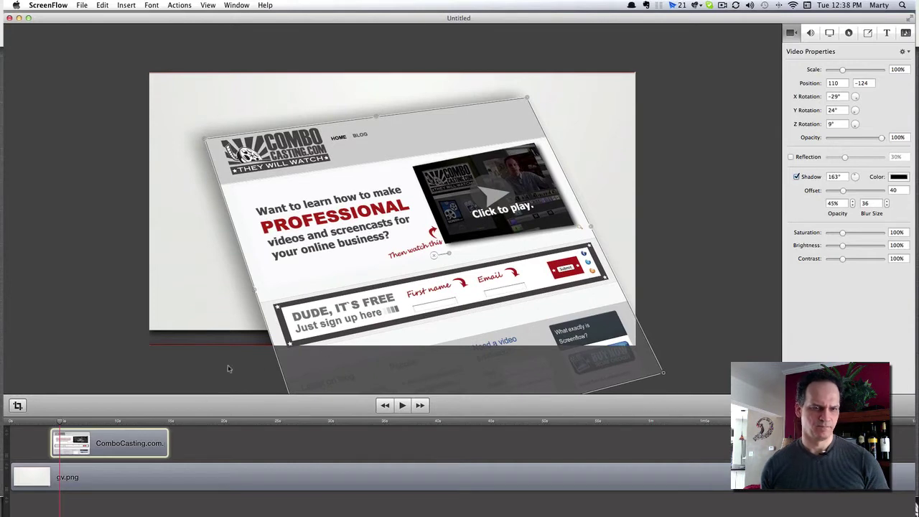
pyautogui.moveTo(384, 206); pyautogui.dragTo(621, 334)
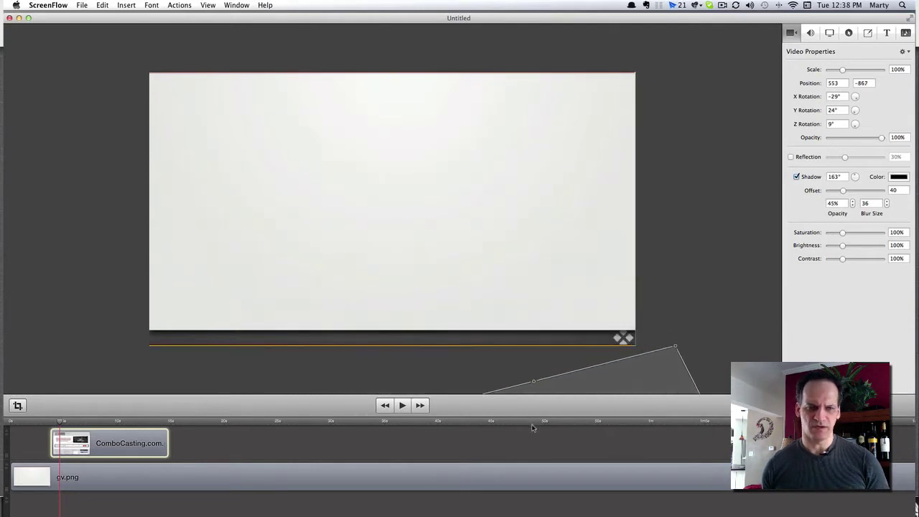
# Step: Add a video action at the ComboCasting.com clip's start that brings it into frame at 143% scale and position 266, -226
pyautogui.click(83, 443)
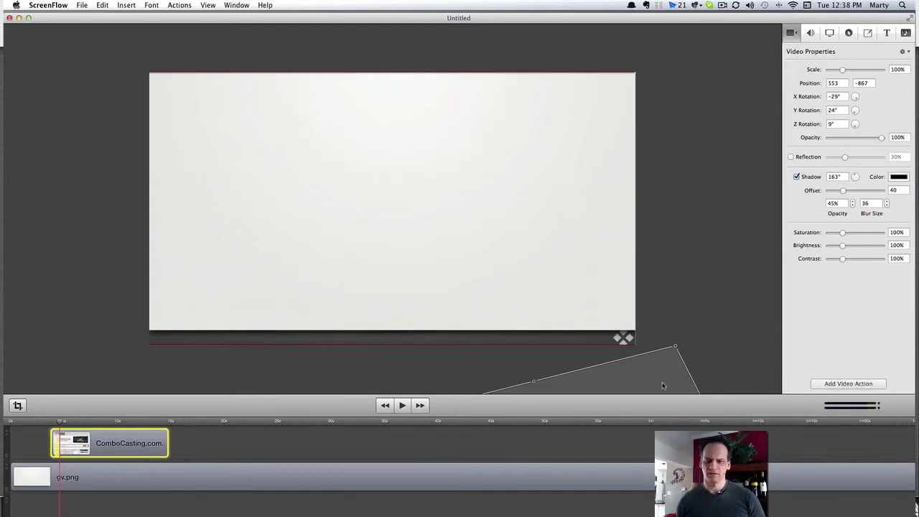
pyautogui.moveTo(661, 383); pyautogui.dragTo(515, 132)
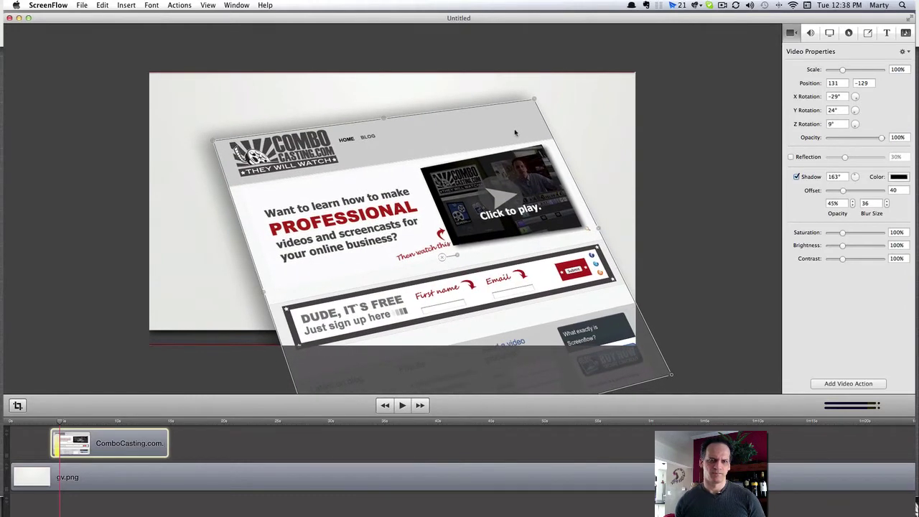
pyautogui.scroll(10, 502, 153)
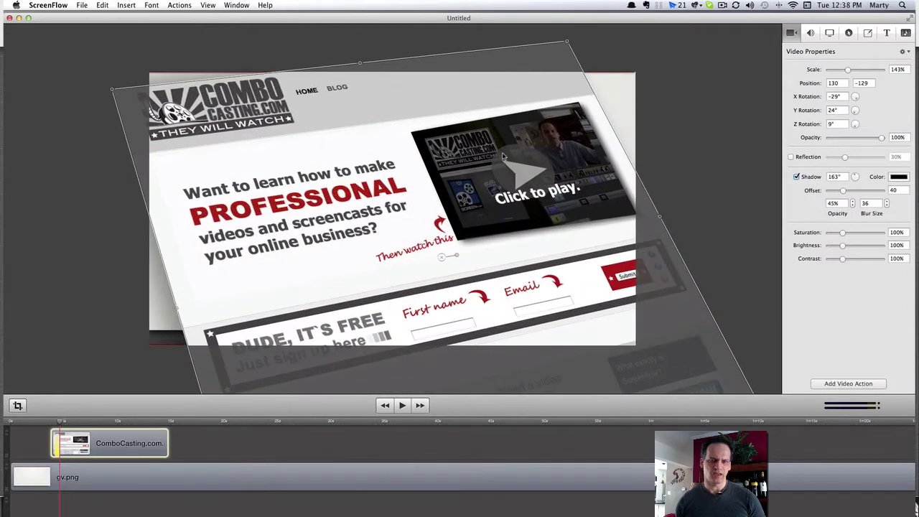
pyautogui.moveTo(487, 151); pyautogui.dragTo(537, 193)
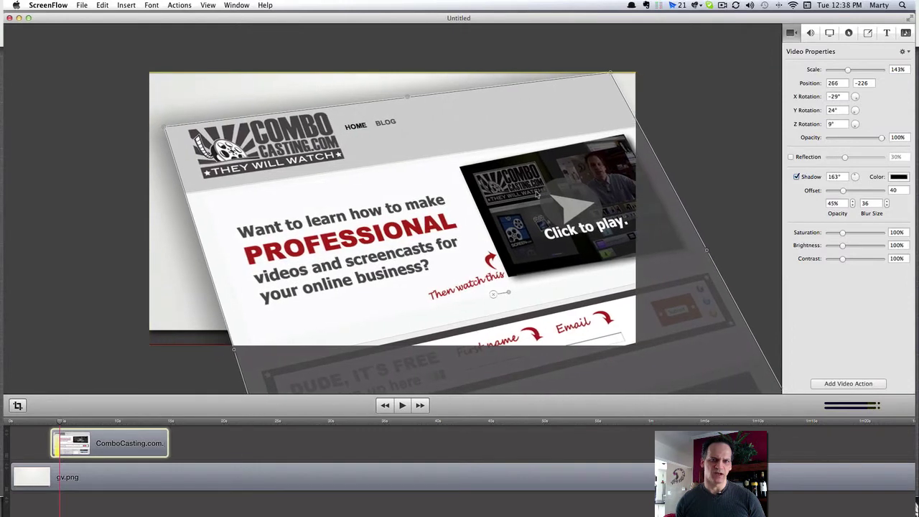
pyautogui.click(41, 423)
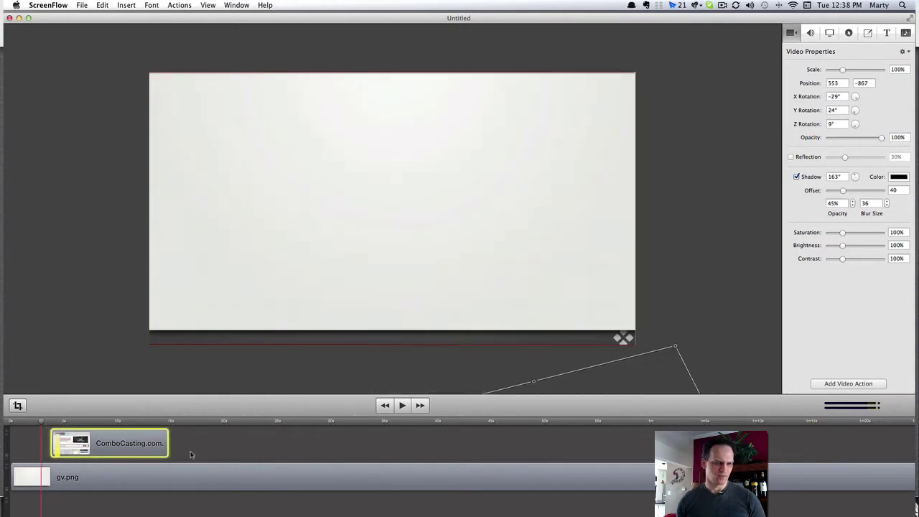
# Step: Play the animation repeatedly from just before the ComboCasting.com clip to check how the tilted screenshot flies in
pyautogui.click(193, 453)
pyautogui.press('space')
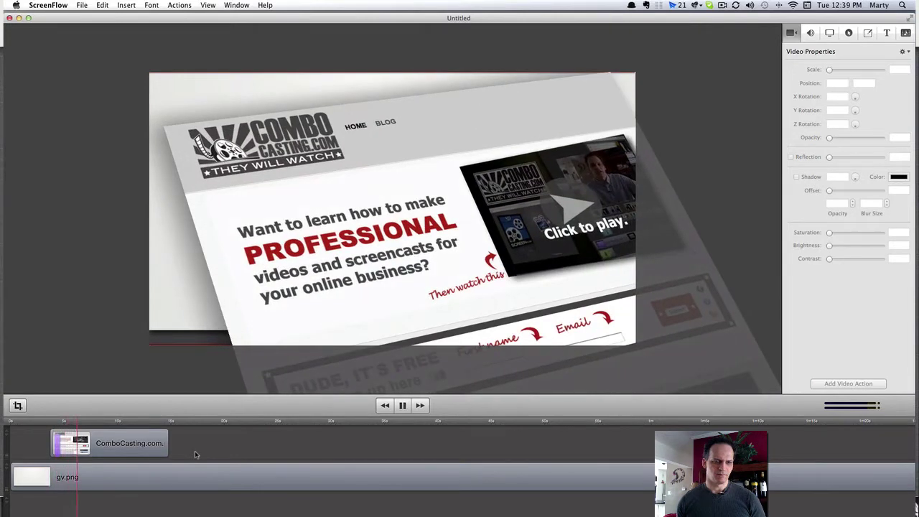
pyautogui.press('space')
pyautogui.click(40, 423)
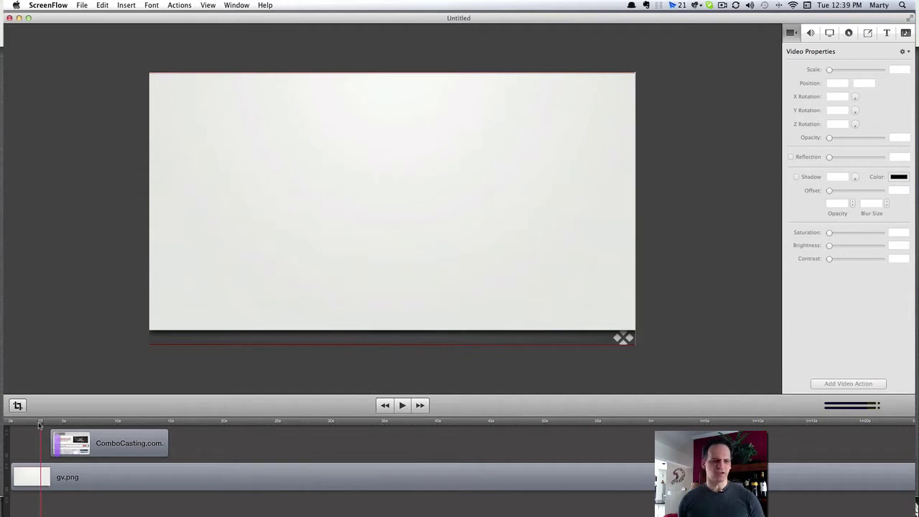
pyautogui.press('space')
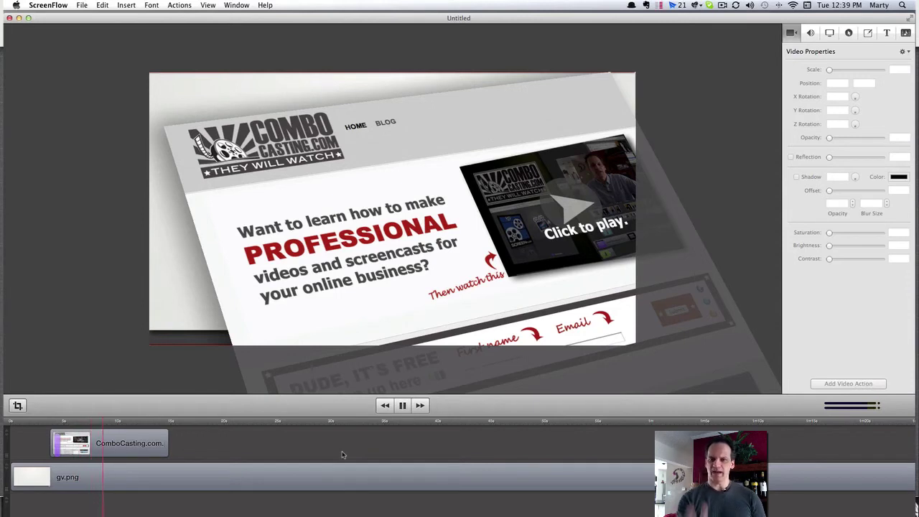
pyautogui.press('space')
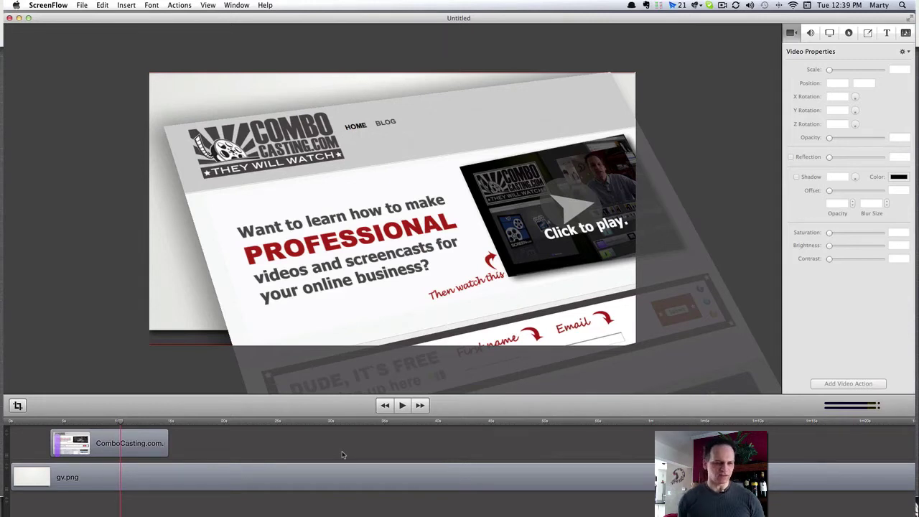
pyautogui.click(42, 426)
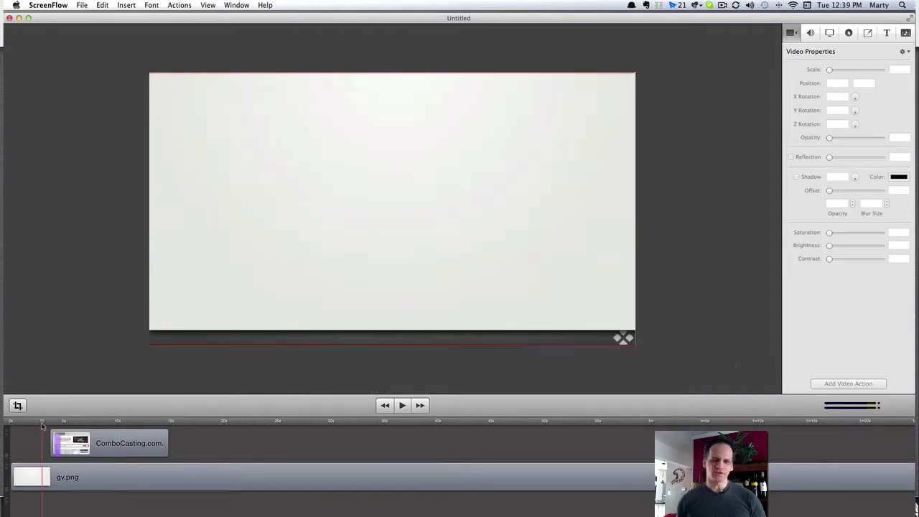
pyautogui.press('space')
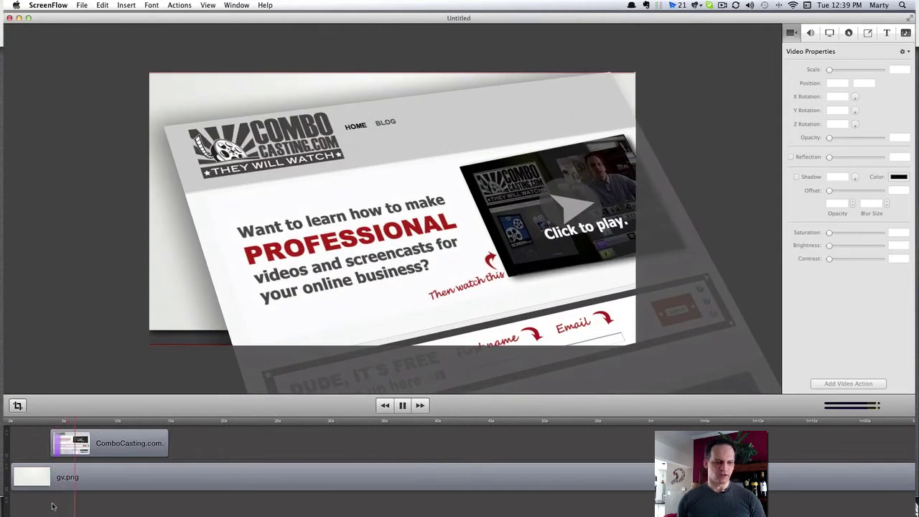
# Step: Add a video action at about 12.5 s that moves the ComboCasting.com clip off the canvas to position 1,574, 186, and play back the exit
pyautogui.click(133, 444)
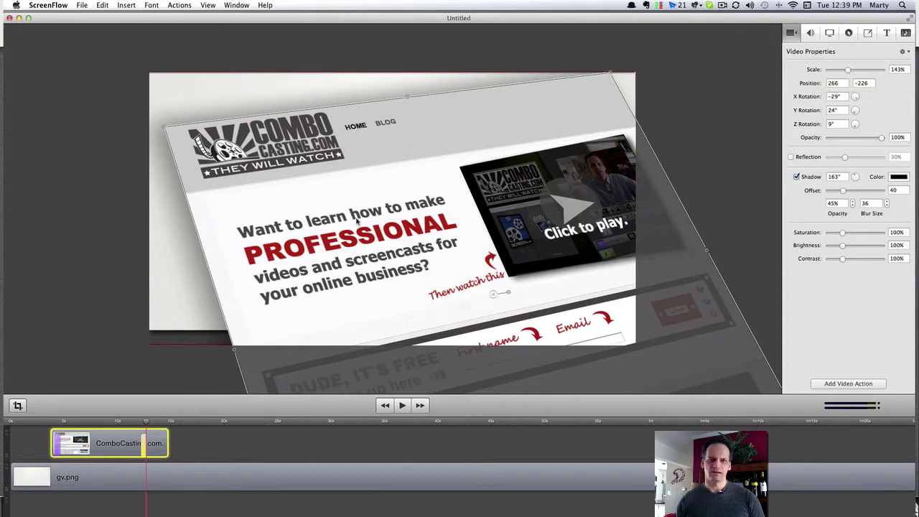
pyautogui.moveTo(357, 221); pyautogui.dragTo(853, 65)
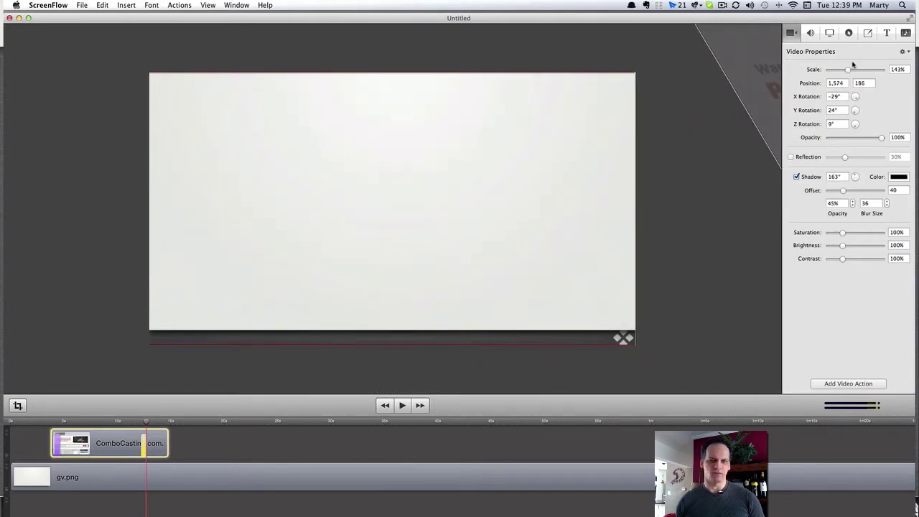
pyautogui.click(44, 422)
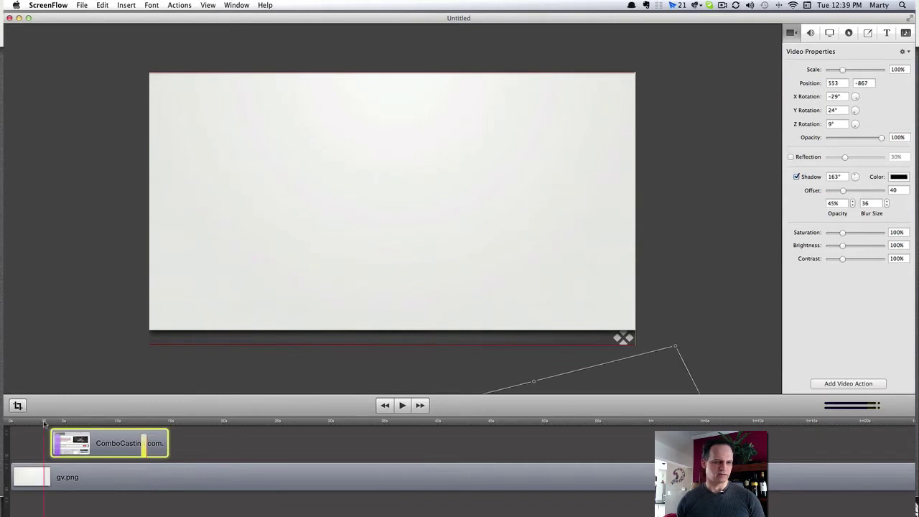
pyautogui.click(185, 454)
pyautogui.press('space')
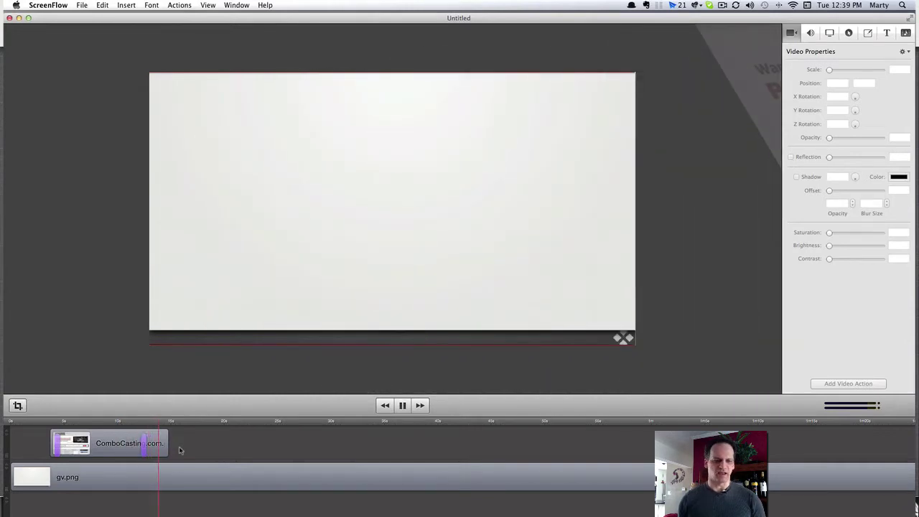
pyautogui.press('space')
# Step: Add a video action to the ComboCasting.com clip at about 7 s that scales it to 150% and shifts it to position 295, -224
pyautogui.press('super+=')
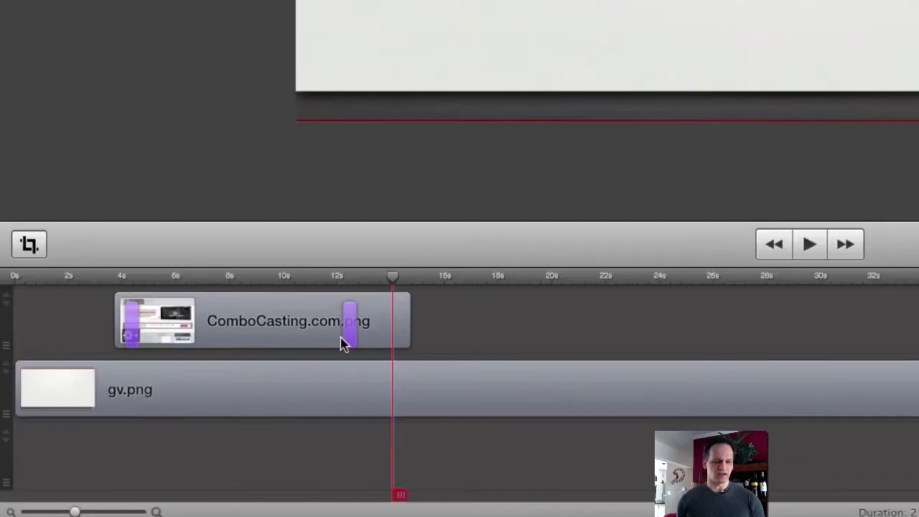
pyautogui.click(169, 278)
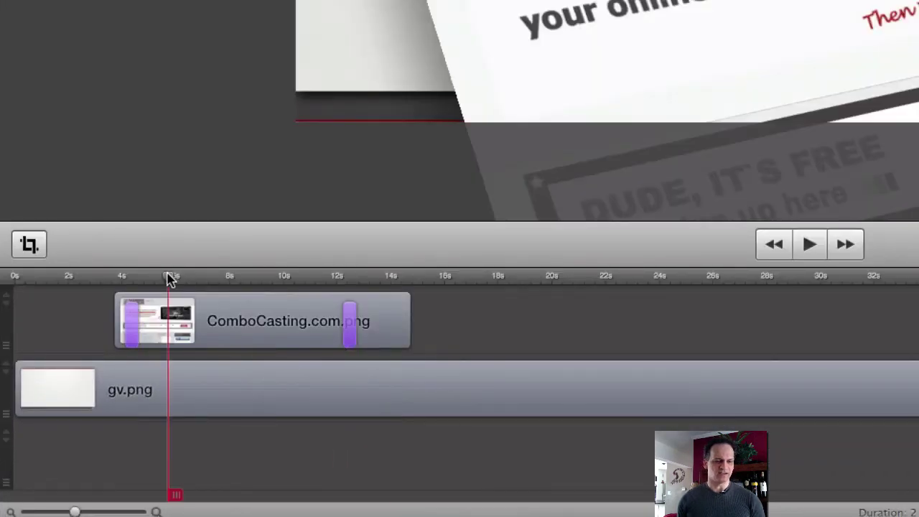
pyautogui.moveTo(170, 278); pyautogui.dragTo(206, 277)
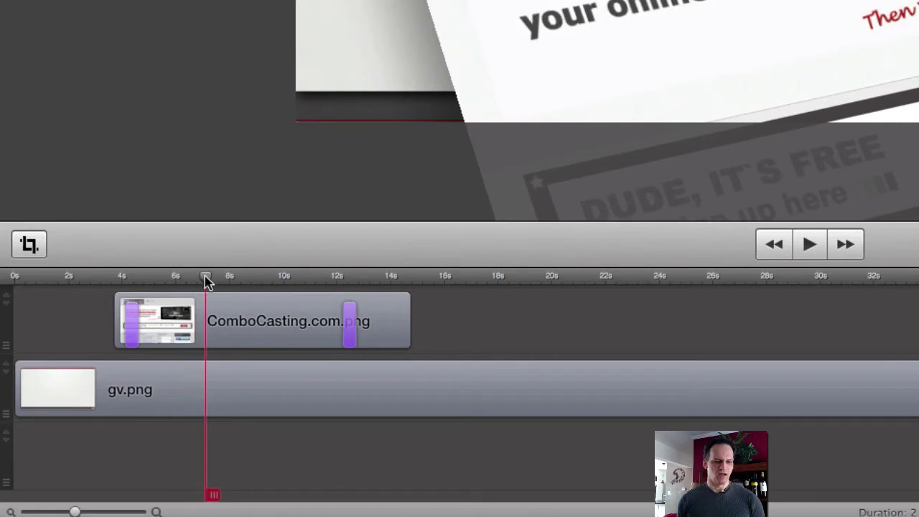
pyautogui.click(247, 321)
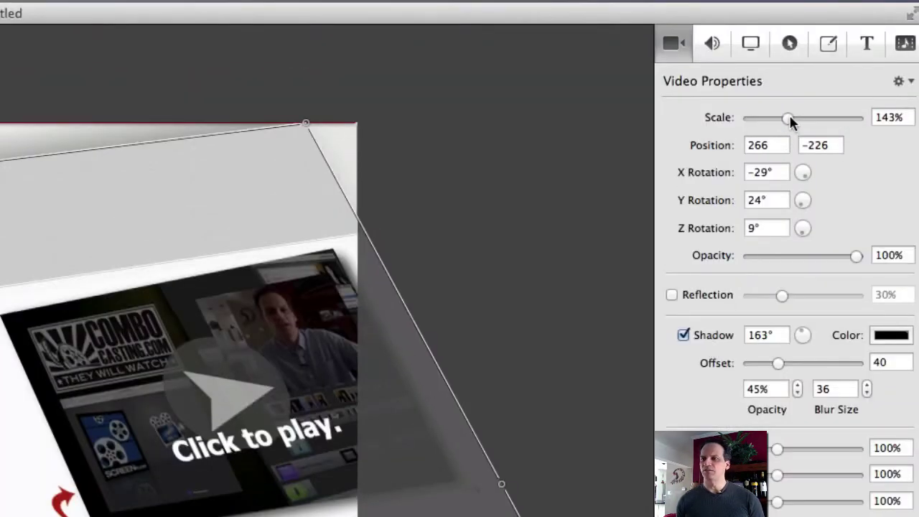
pyautogui.moveTo(790, 118); pyautogui.dragTo(791, 118)
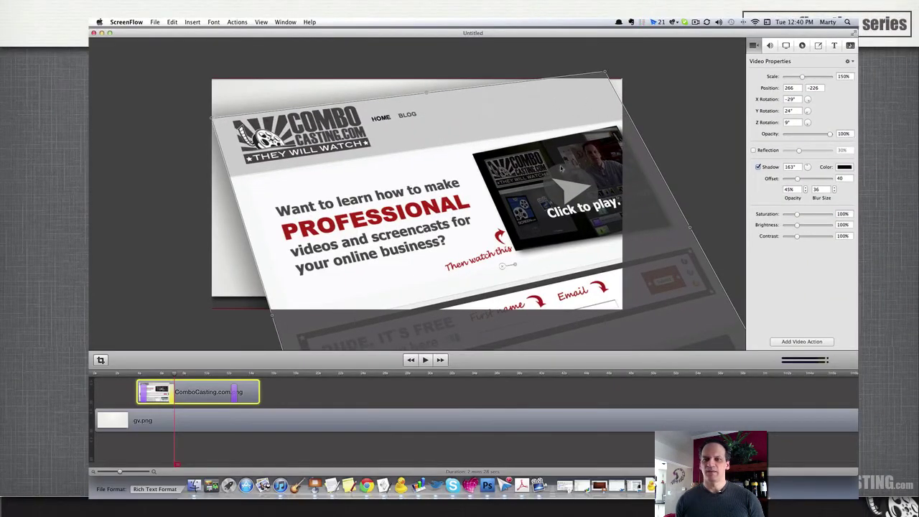
pyautogui.moveTo(479, 137); pyautogui.dragTo(479, 137)
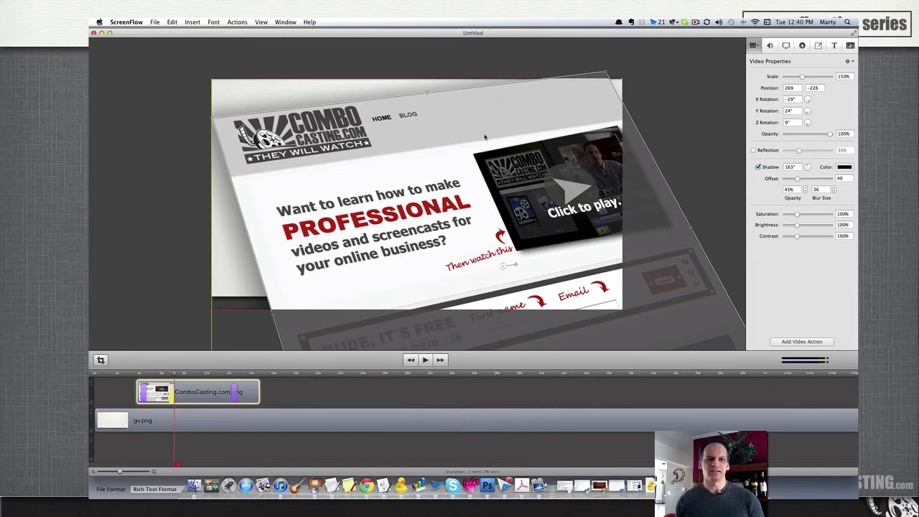
pyautogui.moveTo(485, 136); pyautogui.dragTo(487, 137)
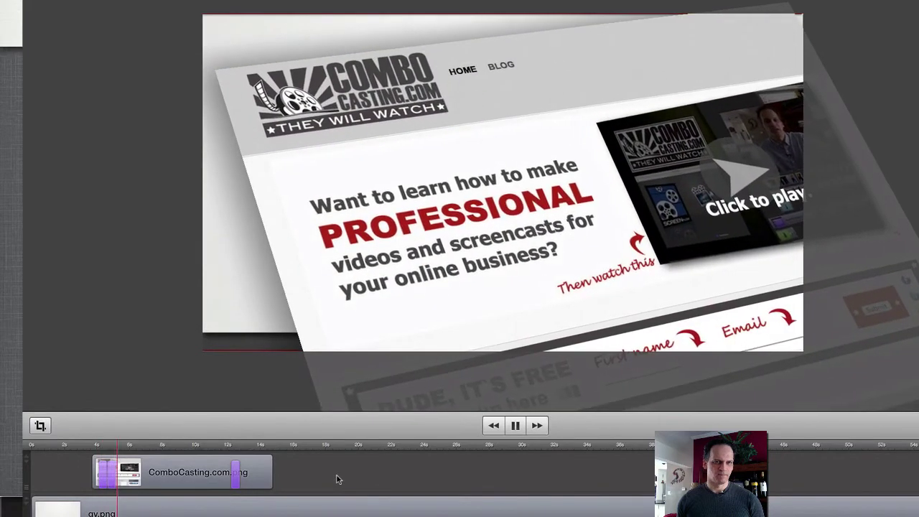
pyautogui.press('space')
# Step: Stretch the 150% zoom action up to the exit action to try a slow zoom, and shorten it again to about one second
pyautogui.click(113, 483)
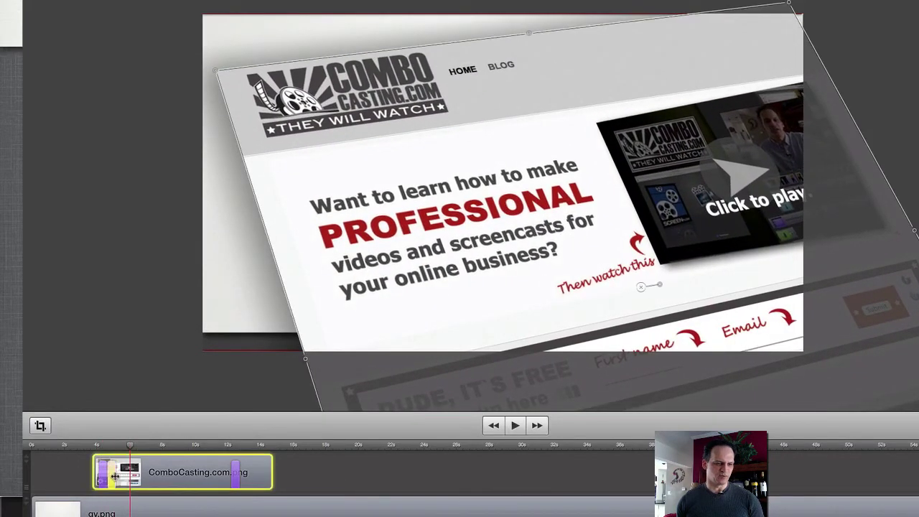
pyautogui.moveTo(120, 475); pyautogui.dragTo(173, 483)
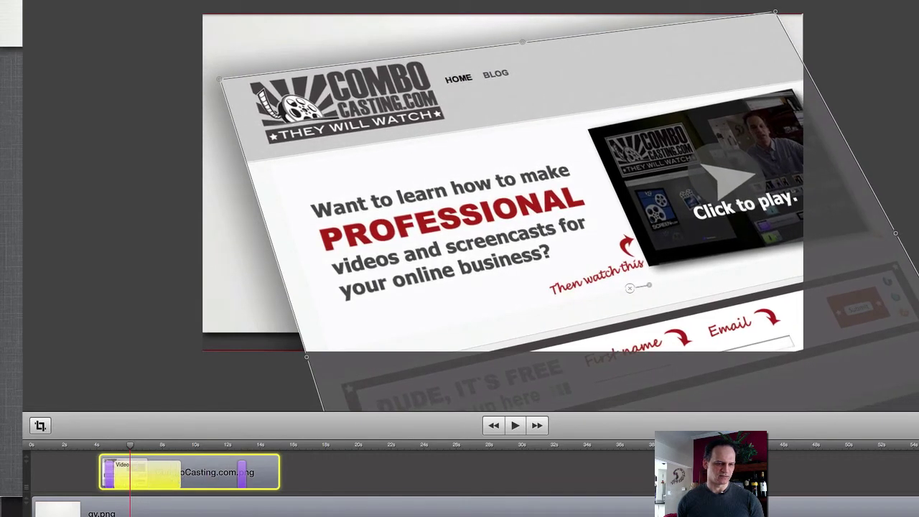
pyautogui.click(97, 466)
pyautogui.click(87, 447)
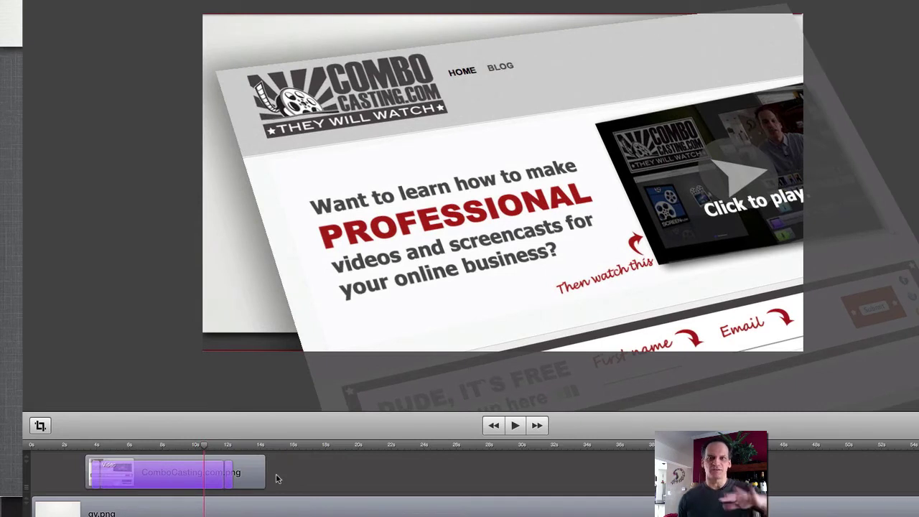
pyautogui.click(209, 481)
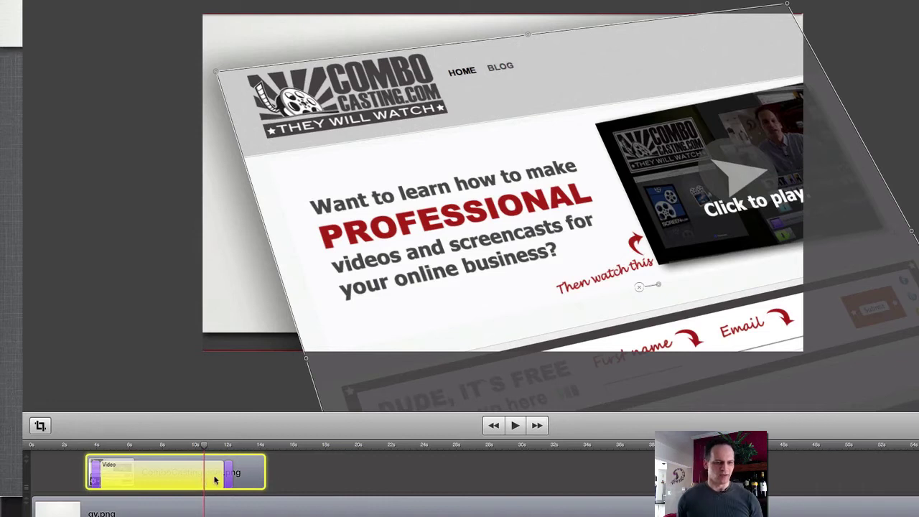
pyautogui.moveTo(220, 475); pyautogui.dragTo(113, 481)
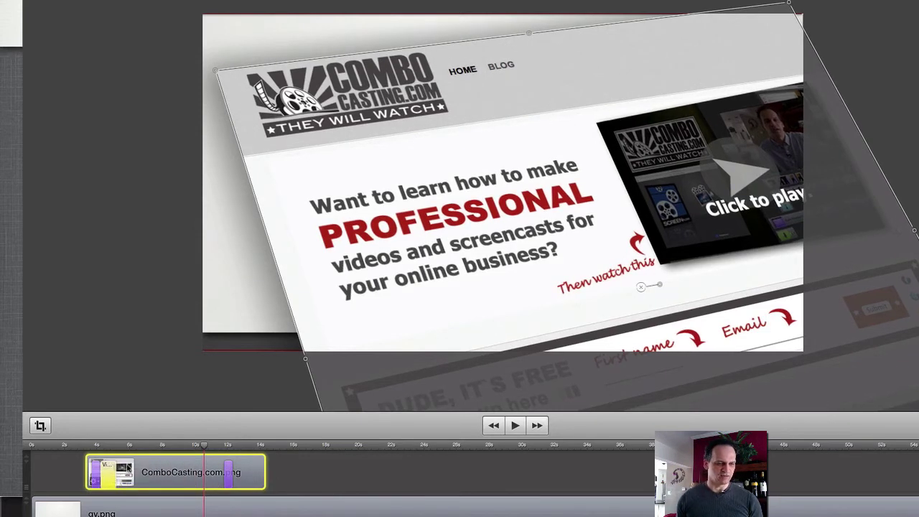
# Step: Add a video action at about 7 s that returns the screenshot to its fly-in framing, extend it back to the zoom action, and play the sequence
pyautogui.click(146, 447)
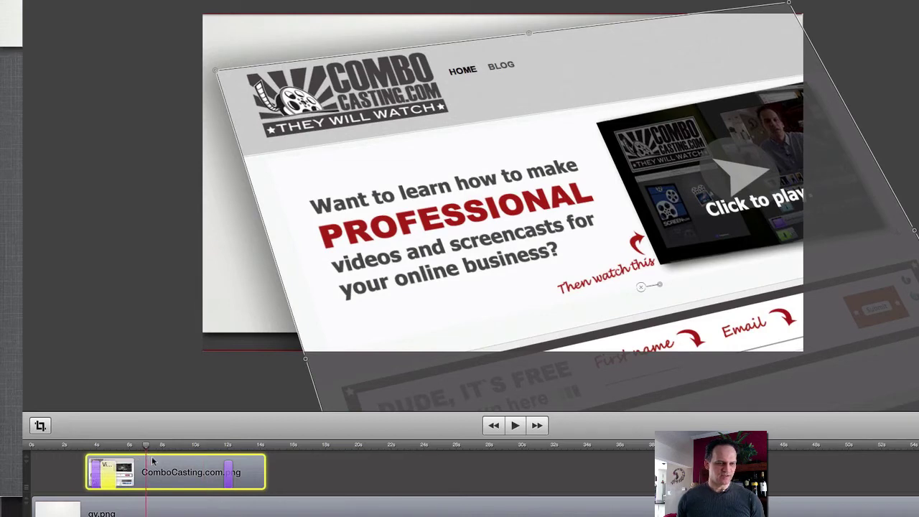
pyautogui.click(167, 474)
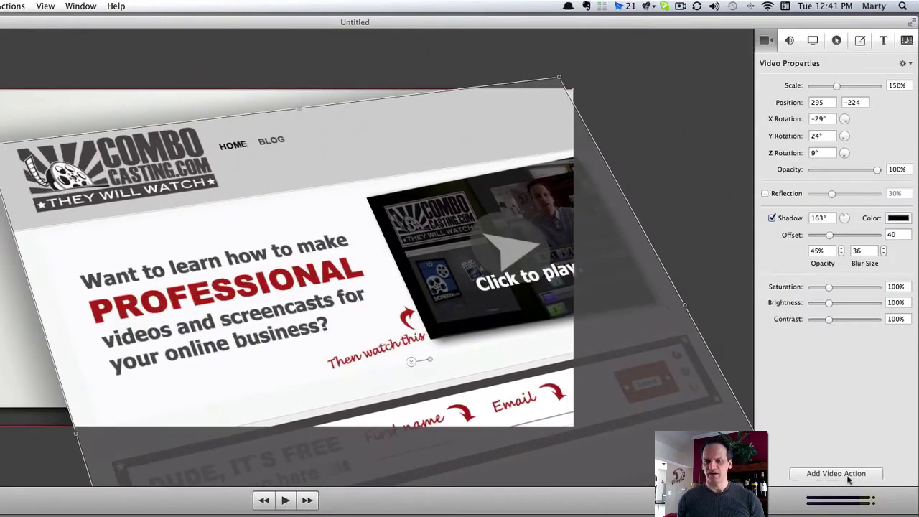
pyautogui.click(848, 478)
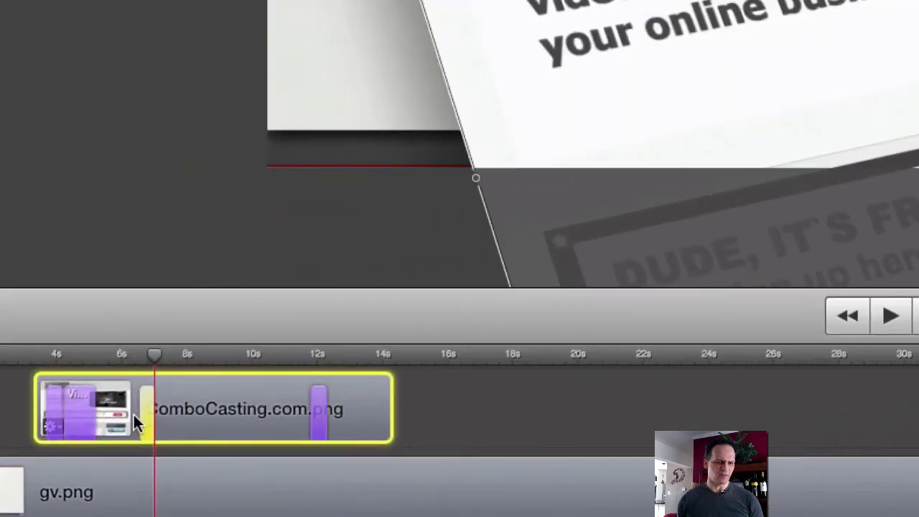
pyautogui.moveTo(56, 445); pyautogui.dragTo(47, 445)
pyautogui.moveTo(105, 421); pyautogui.dragTo(96, 422)
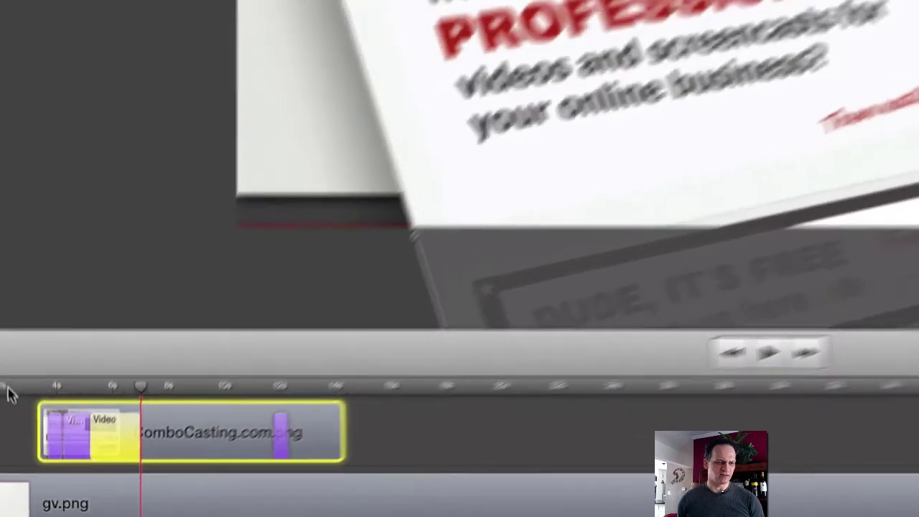
pyautogui.click(1, 355)
pyautogui.click(379, 502)
pyautogui.press('space')
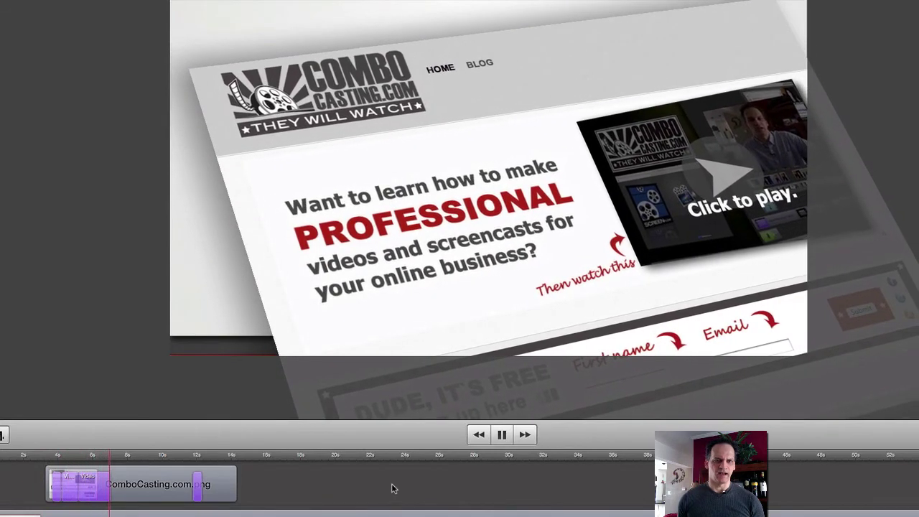
pyautogui.press('space')
pyautogui.press('space')
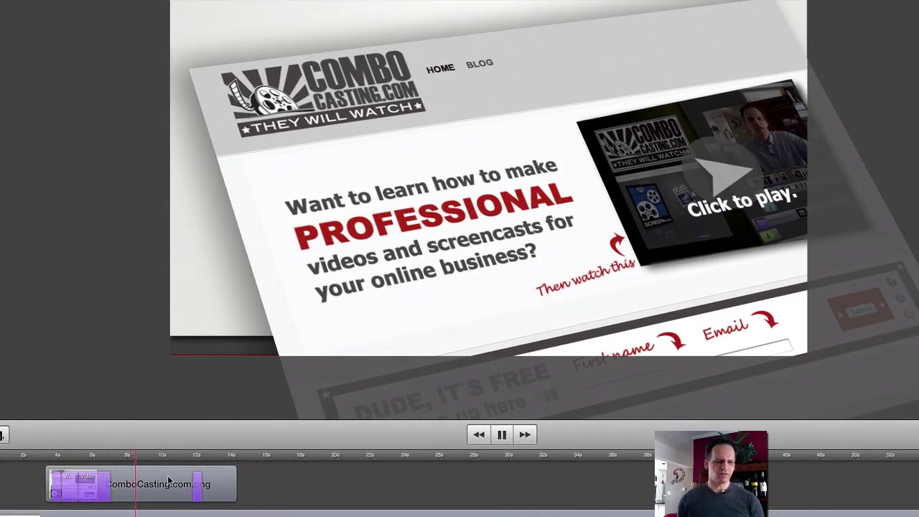
# Step: Add a video action scaling the screenshot to 146% at position 266, -226, fit it directly after the previous action, and play the sequence
pyautogui.click(172, 485)
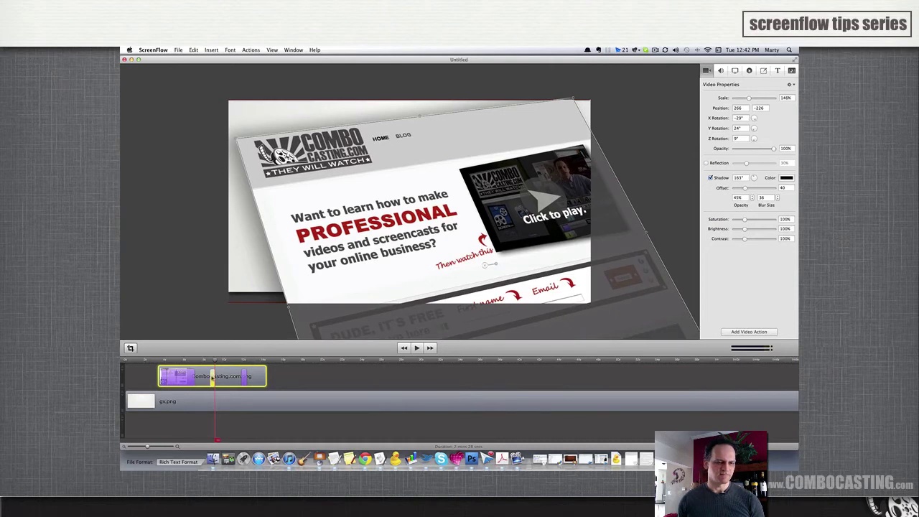
pyautogui.moveTo(208, 378); pyautogui.dragTo(203, 379)
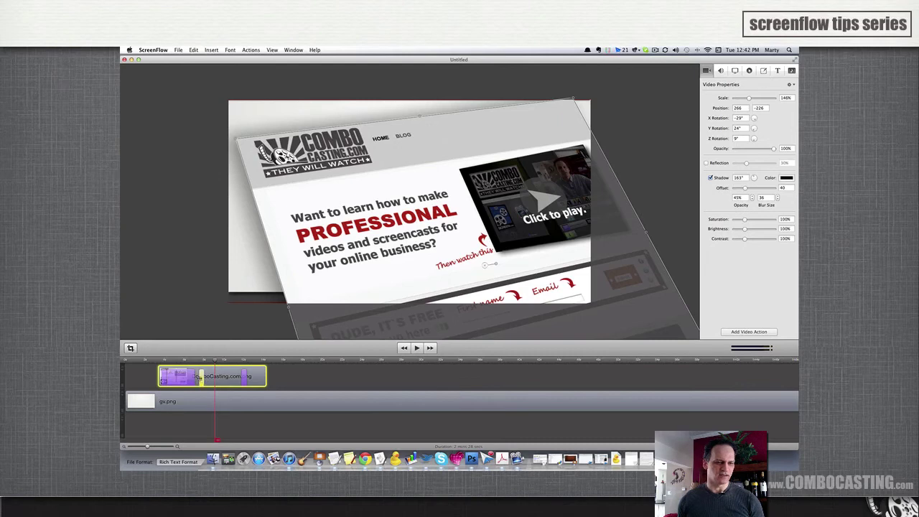
pyautogui.moveTo(199, 378); pyautogui.dragTo(197, 379)
pyautogui.click(153, 361)
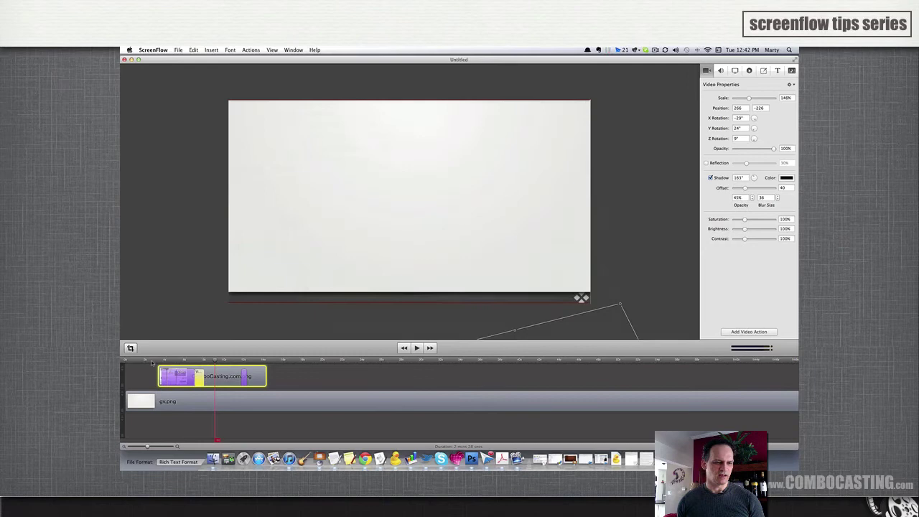
pyautogui.click(312, 374)
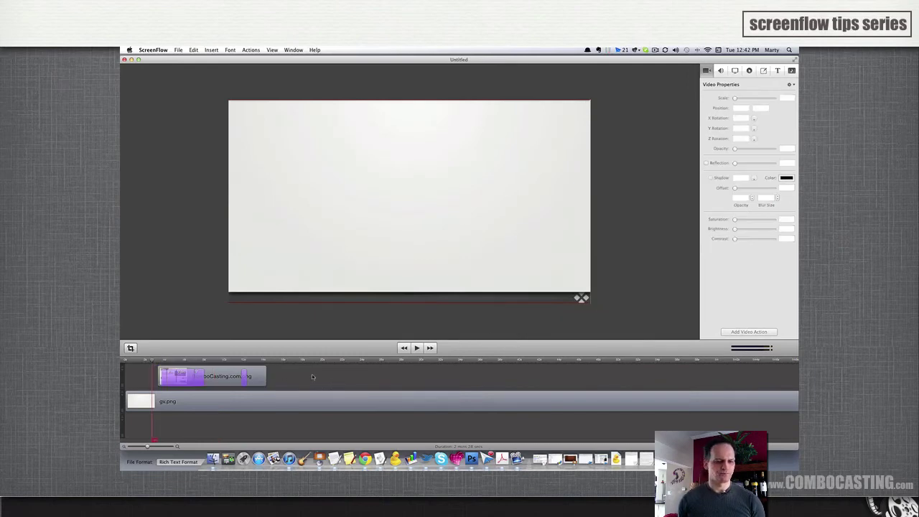
pyautogui.press('space')
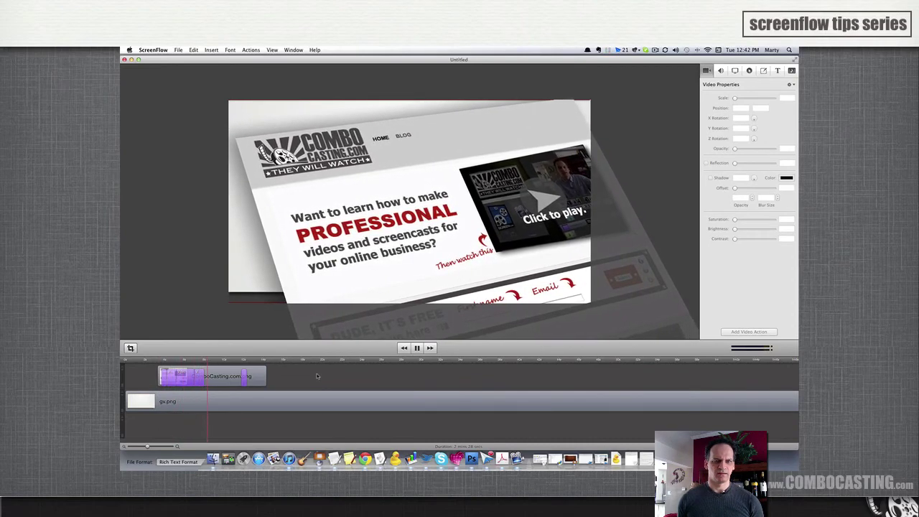
# Step: Add a video action to the ComboCasting.com clip at about 9.5 s that scales the screenshot to 149%, and extend it back to the previous action
pyautogui.click(232, 376)
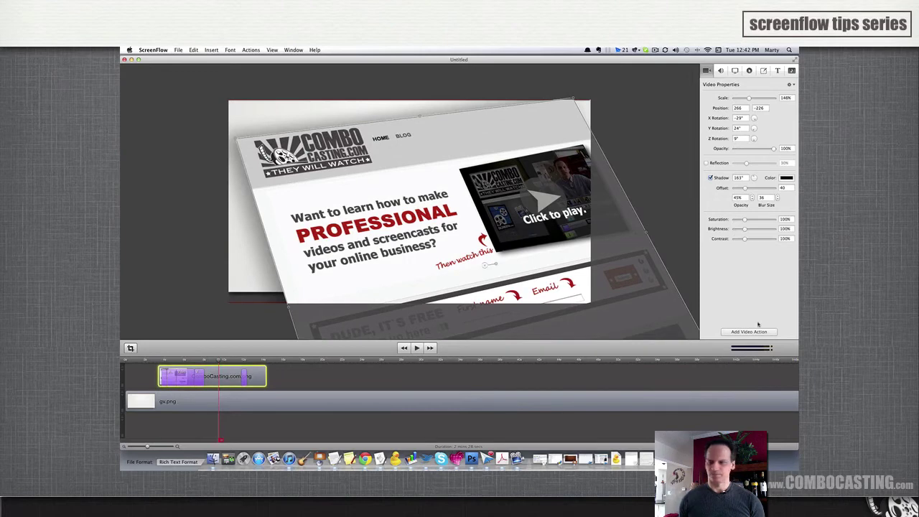
pyautogui.click(752, 332)
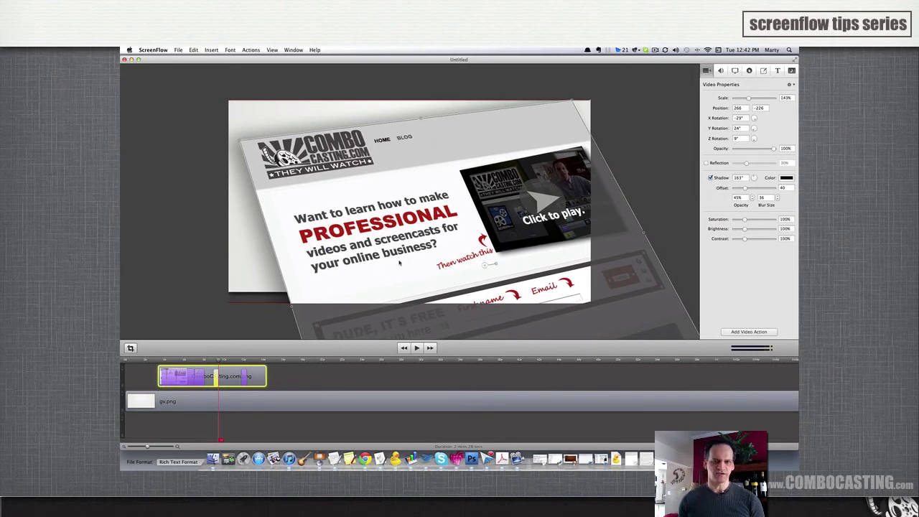
pyautogui.scroll(2, 399, 263)
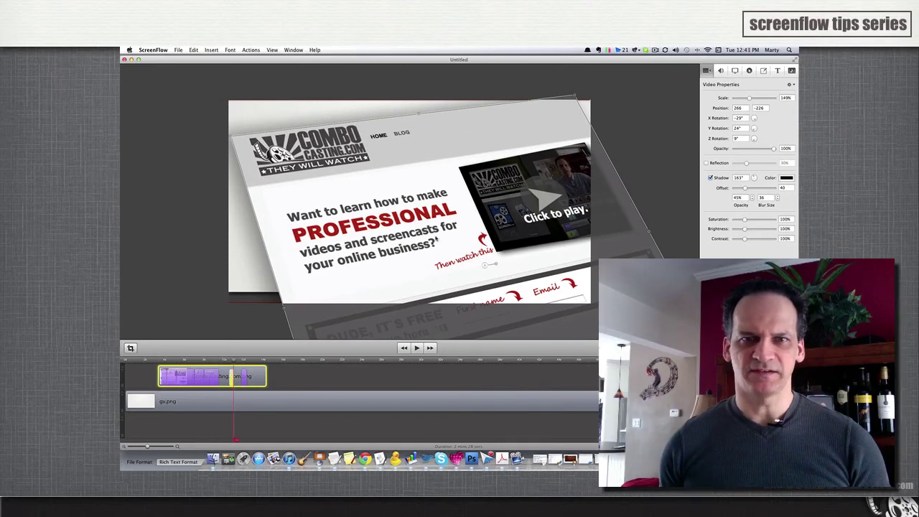
# Step: Scale the screenshot to 143% in the video action at about 11 s, extend it back to the previous action, and play the sequence
pyautogui.scroll(-3, 436, 239)
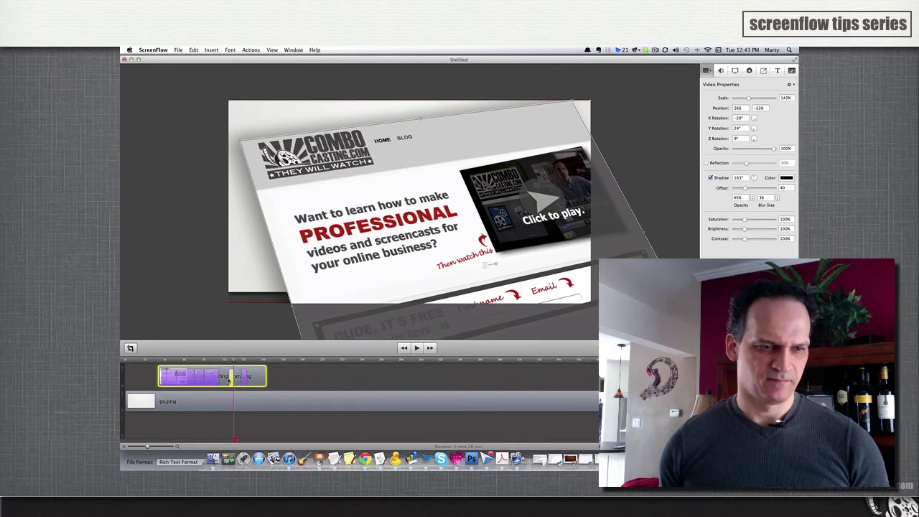
pyautogui.moveTo(229, 380); pyautogui.dragTo(219, 381)
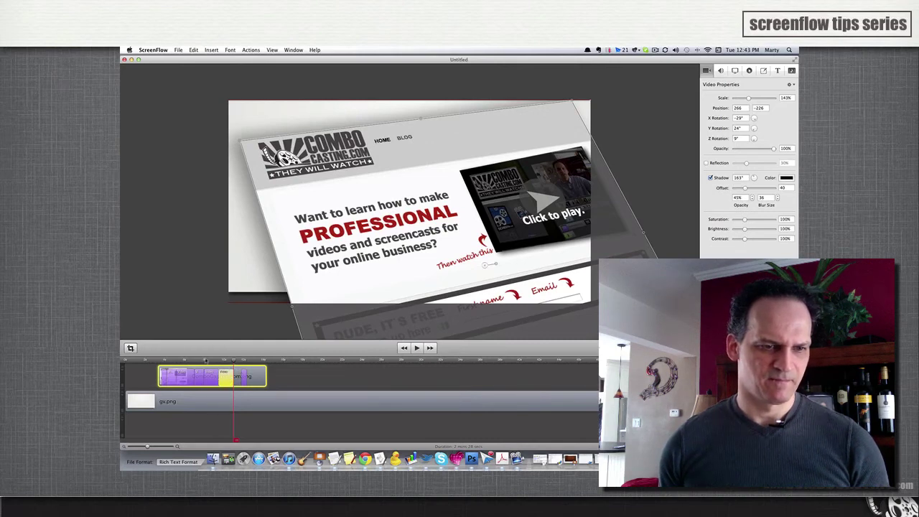
pyautogui.click(205, 361)
pyautogui.press('space')
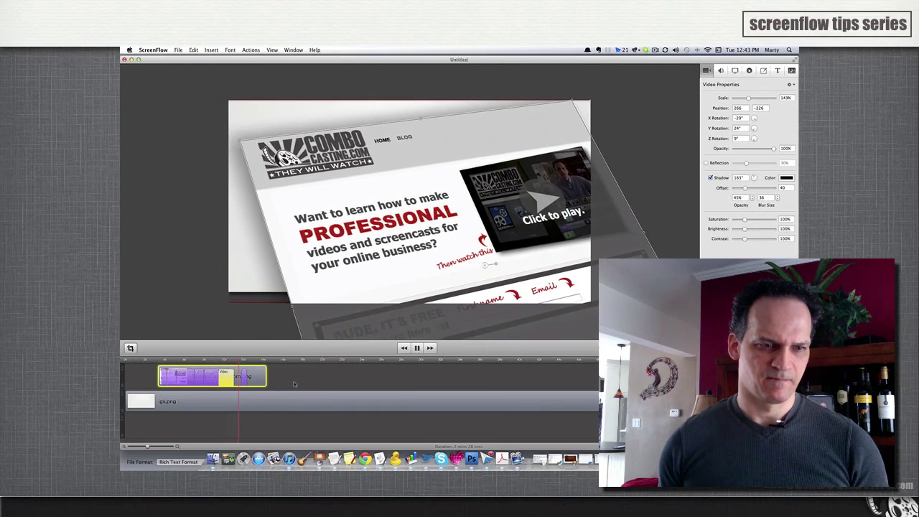
pyautogui.press('space')
# Step: Move the exit action to about 14 s, and add a zoom-in video action at about 12 s that directly follows the previous action
pyautogui.moveTo(244, 380); pyautogui.dragTo(258, 378)
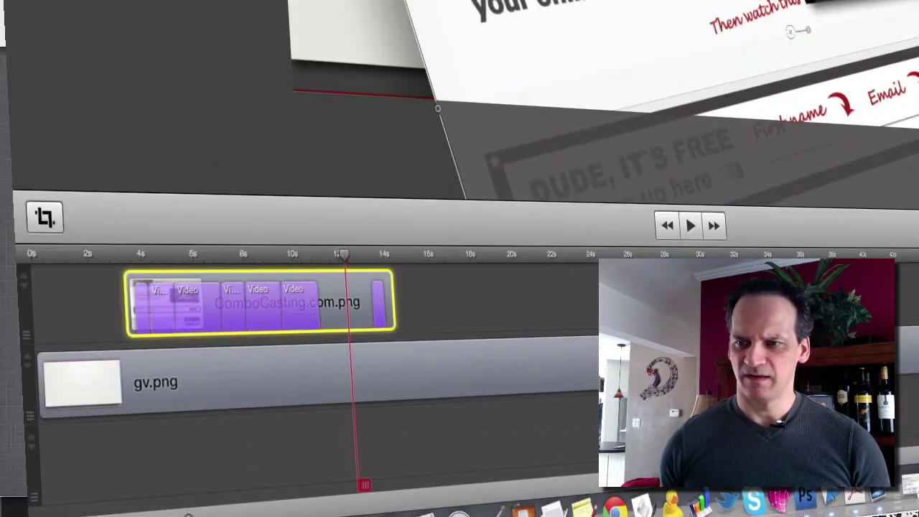
pyautogui.press('super+k')
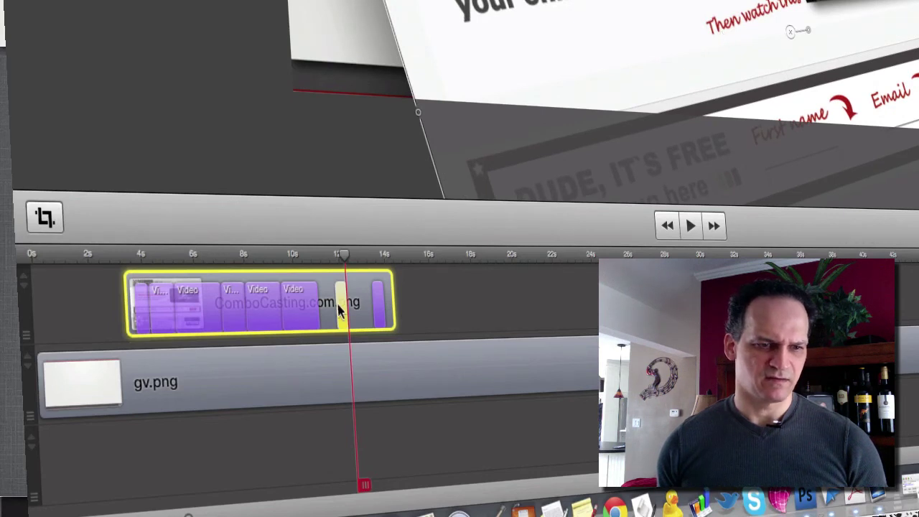
pyautogui.moveTo(326, 310); pyautogui.dragTo(355, 308)
pyautogui.click(437, 314)
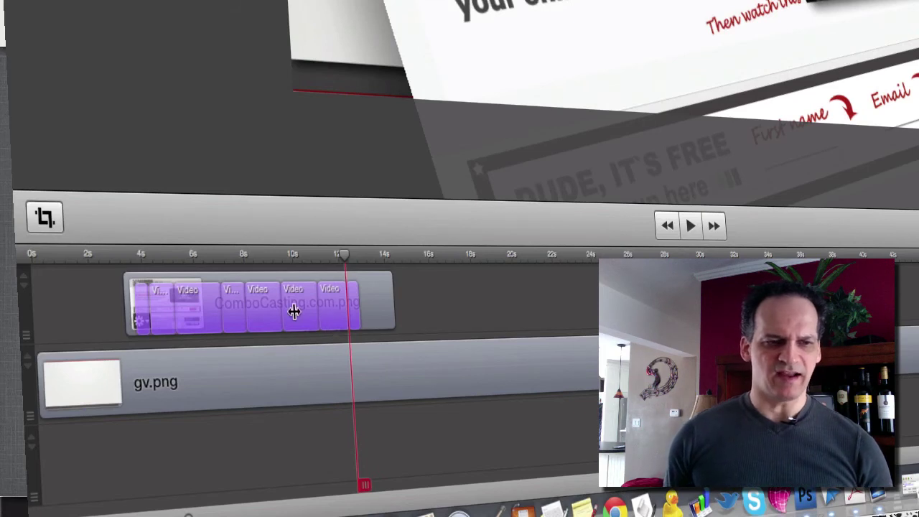
# Step: Play the animation from just before the clip's start to review the chained zoom actions
pyautogui.click(105, 256)
pyautogui.press('space')
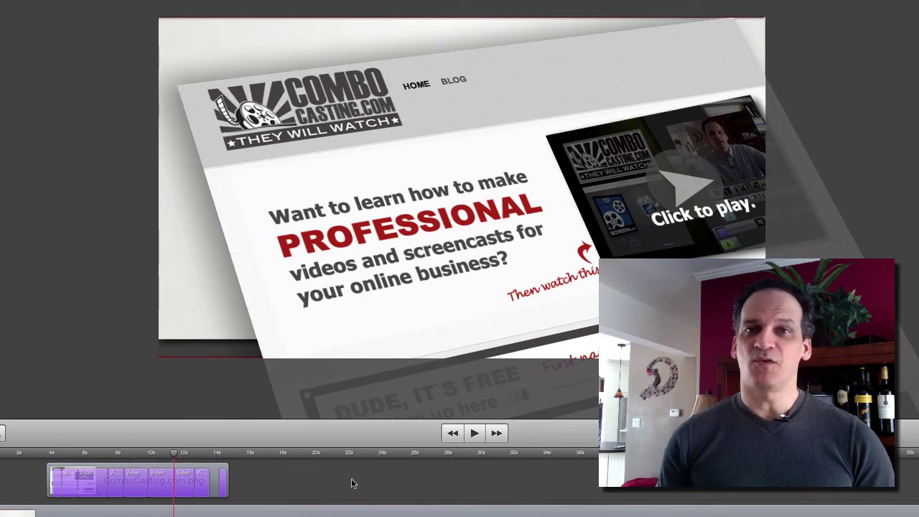
pyautogui.press('space')
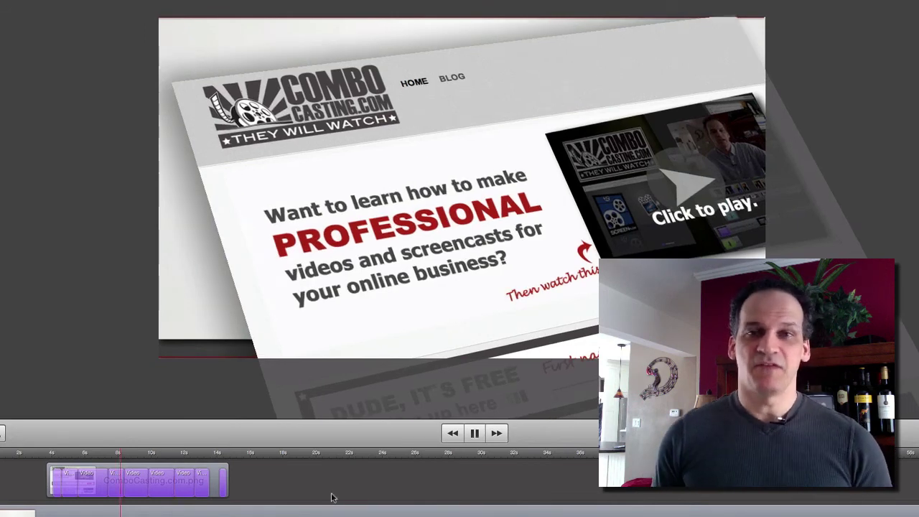